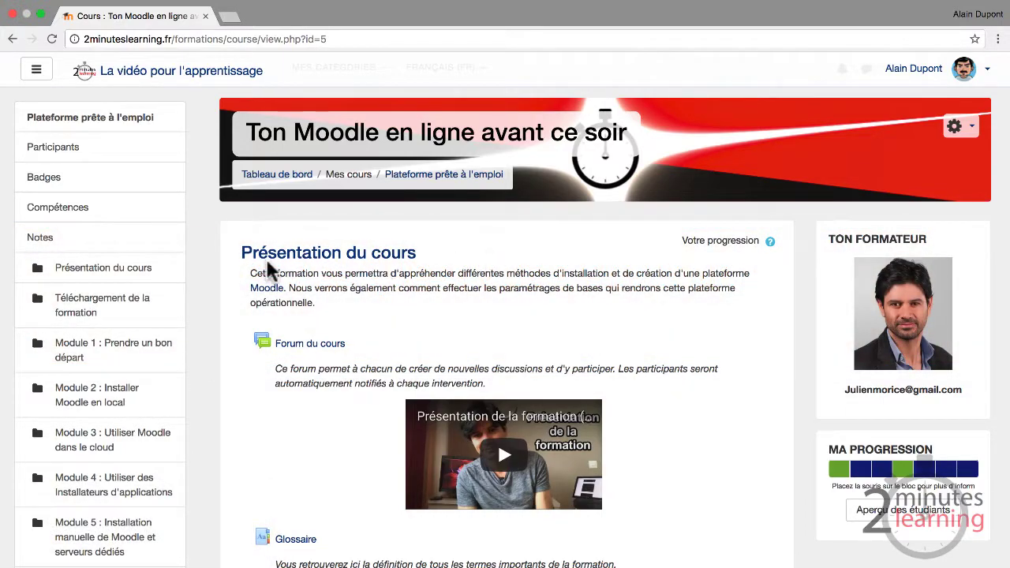
Open the question bank's categories page from the full course administration of "Ton Moodle en ligne avant ce soir"
{"action": "scroll", "coordinate": [364, 303], "scroll_direction": "down", "scroll_amount": 1}
{"action": "scroll", "coordinate": [366, 303], "scroll_direction": "up", "scroll_amount": 1}
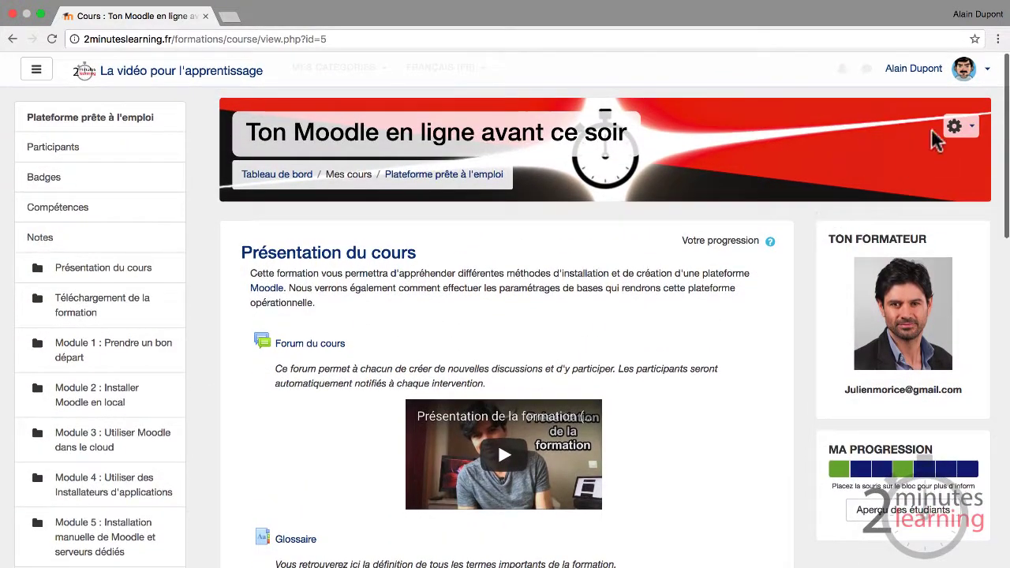
{"action": "left_click", "coordinate": [958, 129]}
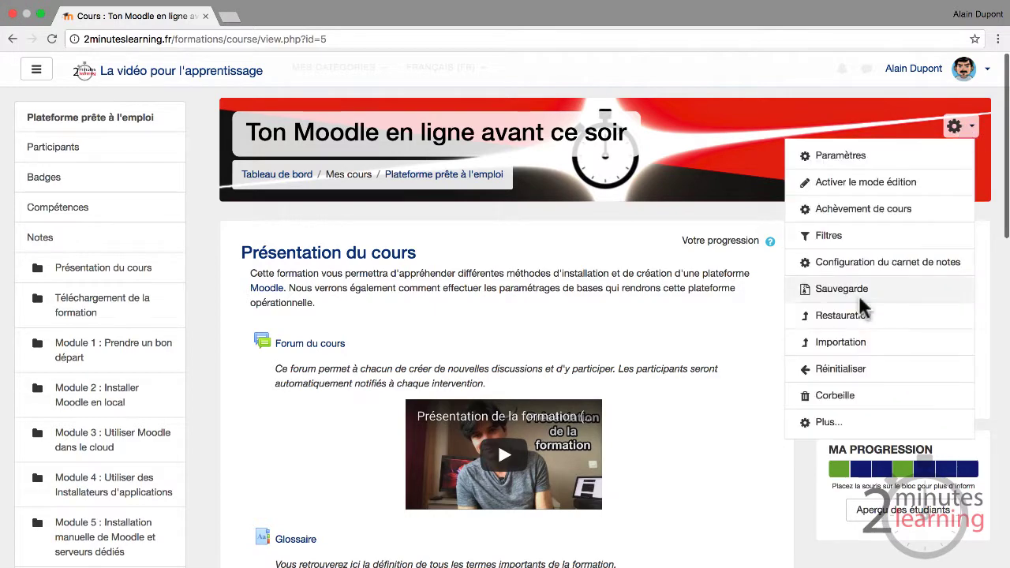
{"action": "left_click", "coordinate": [839, 430]}
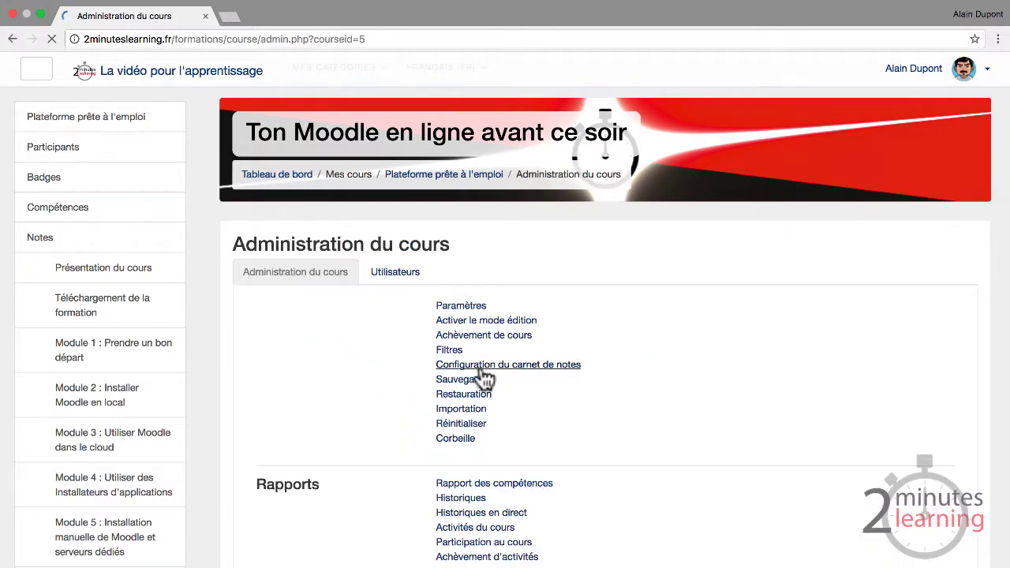
{"action": "scroll", "coordinate": [418, 394], "scroll_direction": "down", "scroll_amount": 5}
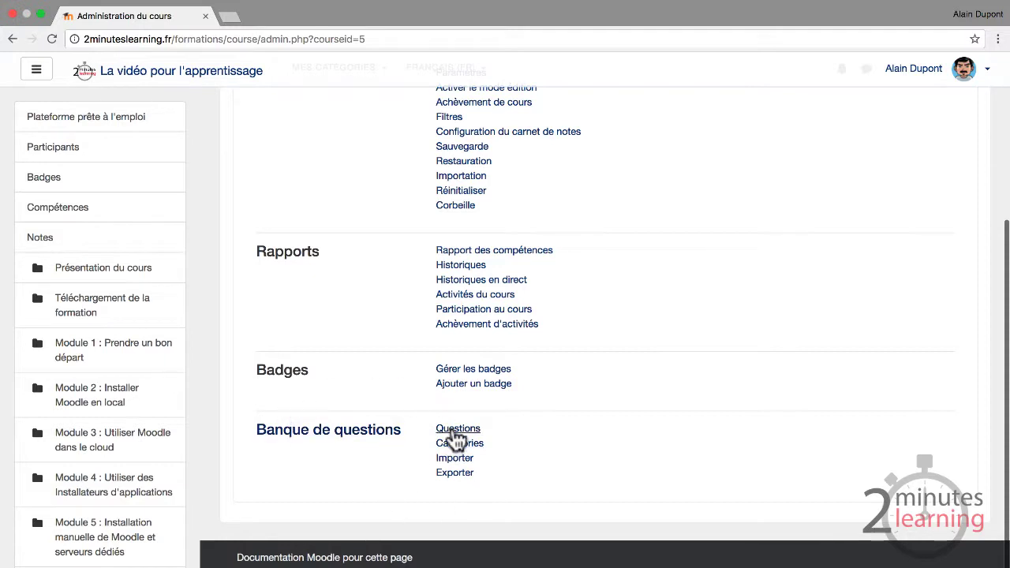
{"action": "left_click", "coordinate": [464, 444]}
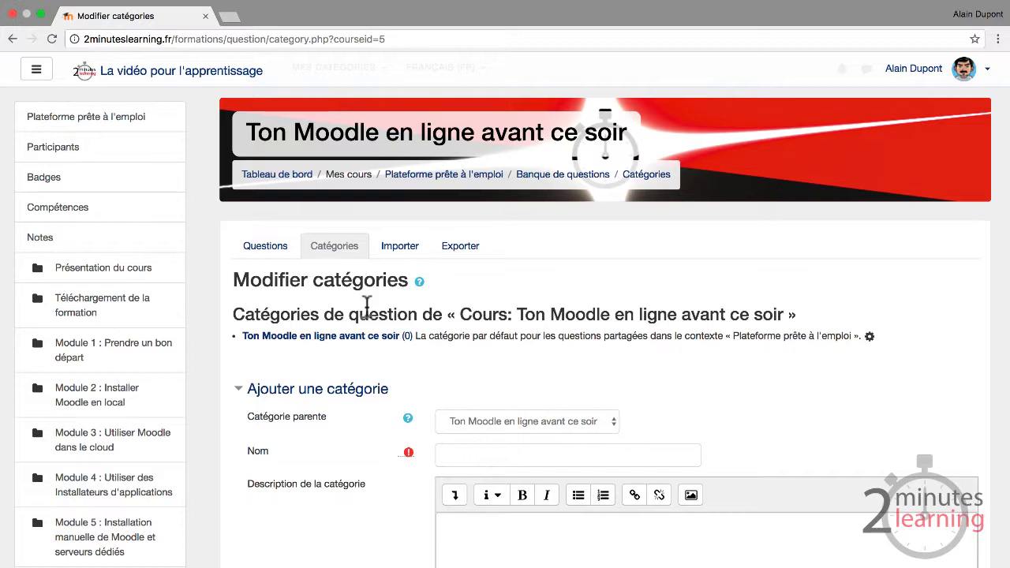
Add a question category named "Test n°3" with "Niveau supérieur" as its parent category
{"action": "scroll", "coordinate": [350, 418], "scroll_direction": "down", "scroll_amount": 4}
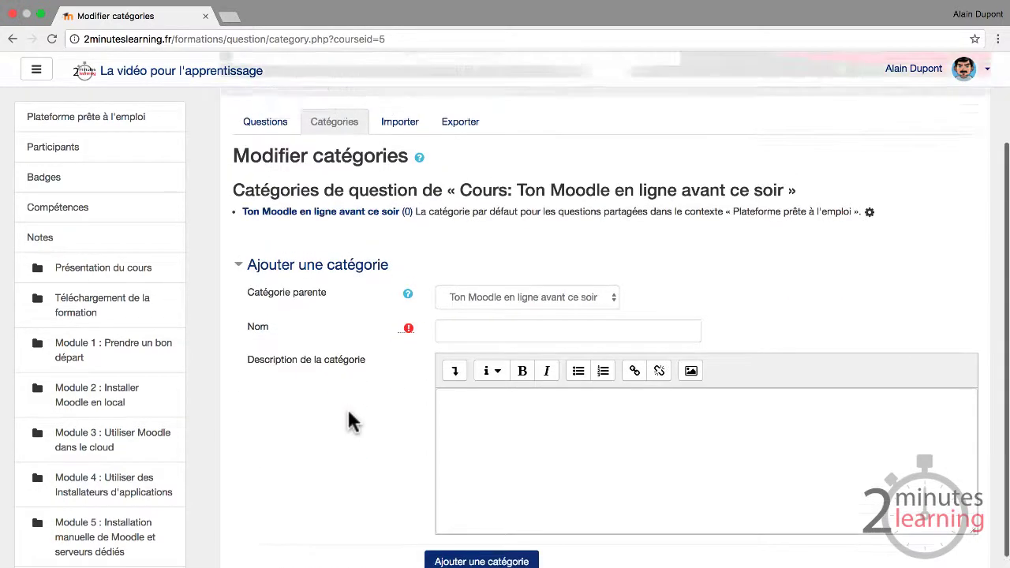
{"action": "left_click", "coordinate": [479, 276]}
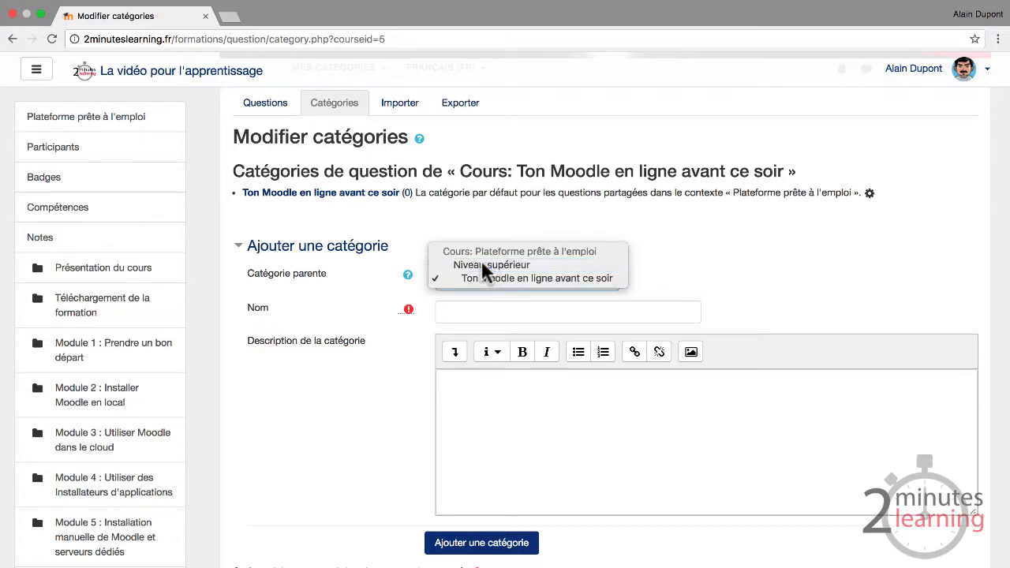
{"action": "left_click", "coordinate": [481, 260]}
{"action": "left_click", "coordinate": [496, 314]}
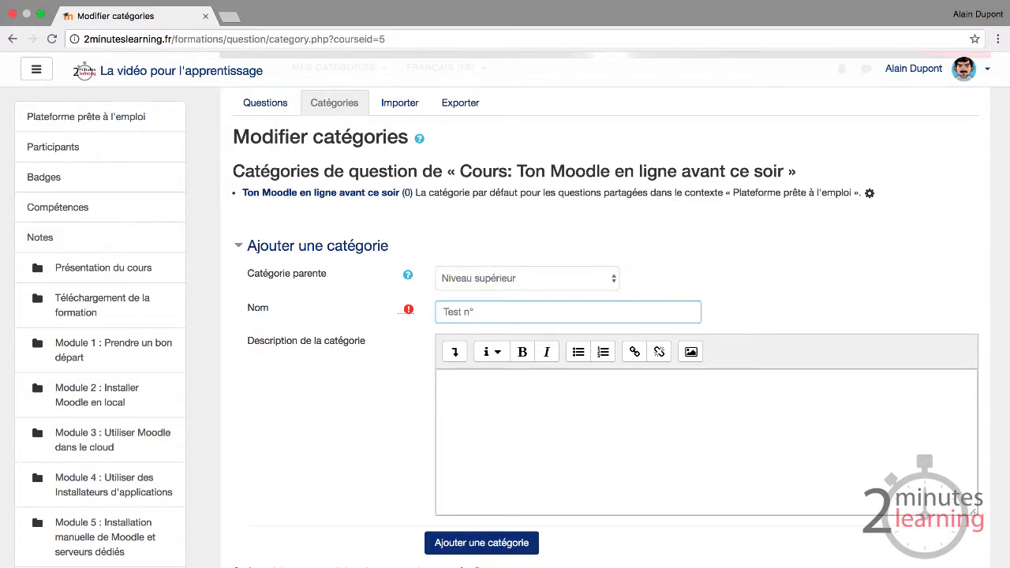
{"action": "scroll", "coordinate": [394, 505], "scroll_direction": "down", "scroll_amount": 2}
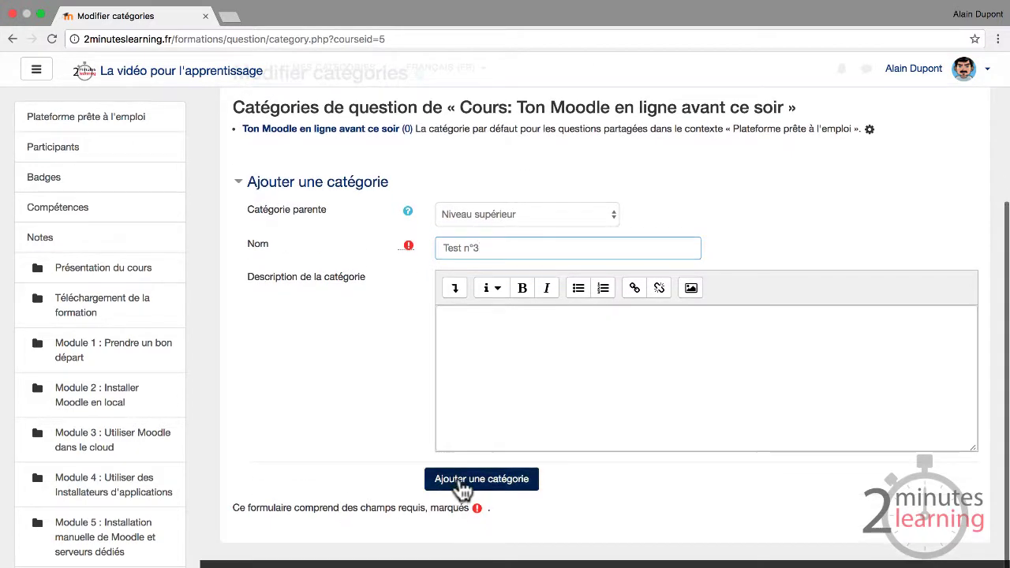
{"action": "left_click", "coordinate": [463, 489]}
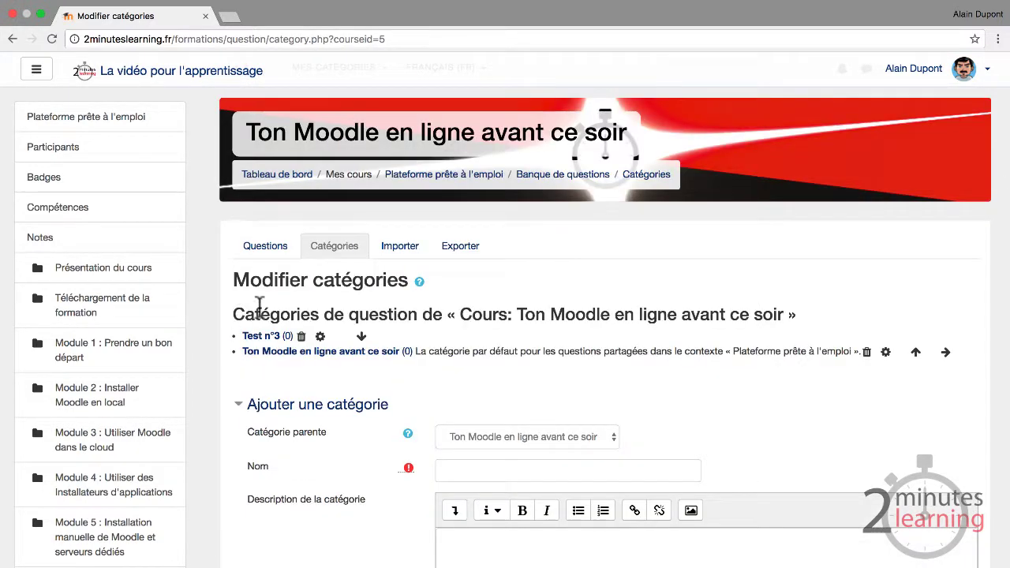
Create a new question of type "Choix multiple" in the question bank's "Test n°3" category
{"action": "left_click", "coordinate": [265, 247]}
{"action": "left_click", "coordinate": [411, 305]}
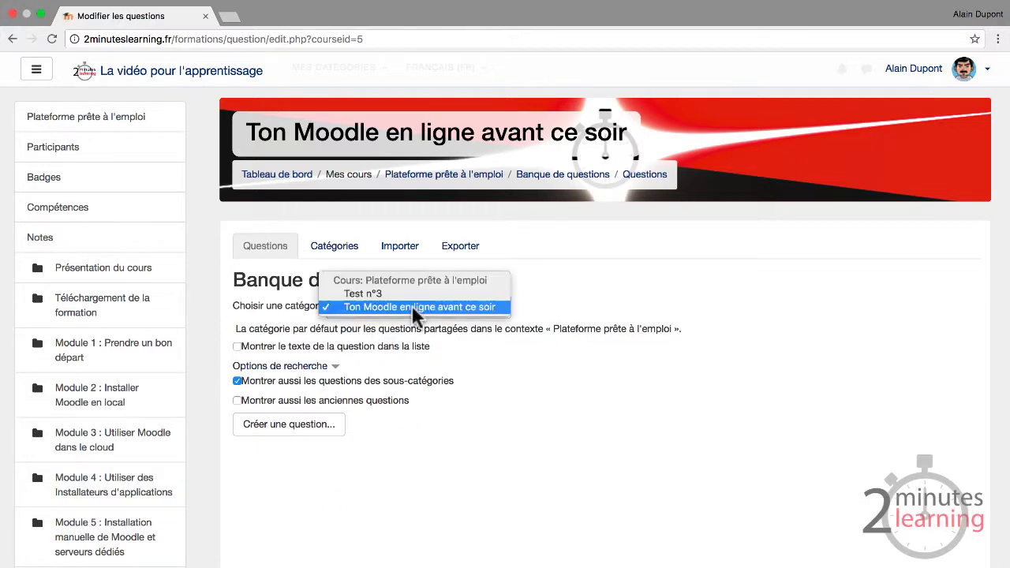
{"action": "left_click", "coordinate": [371, 295]}
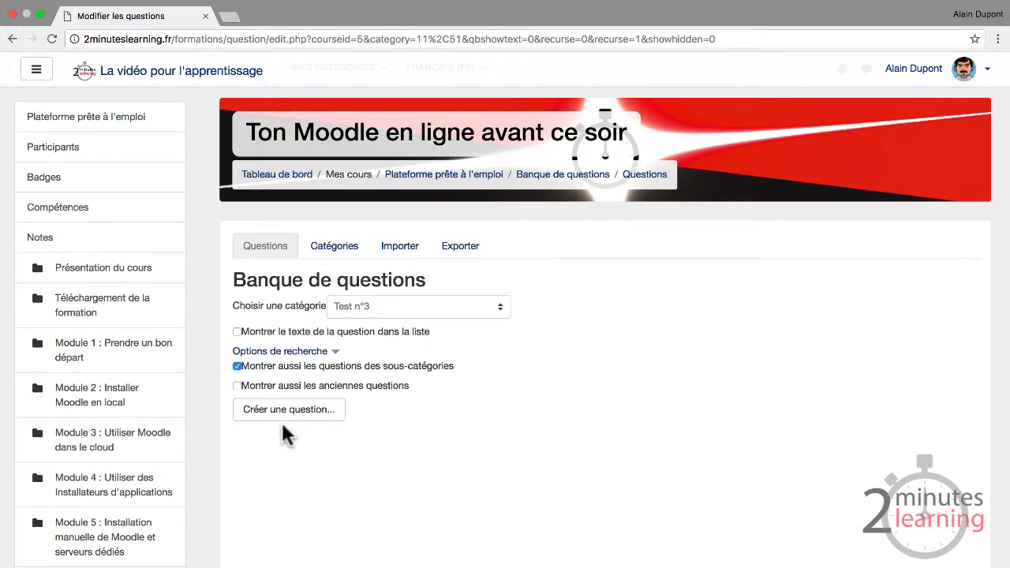
{"action": "left_click", "coordinate": [302, 420]}
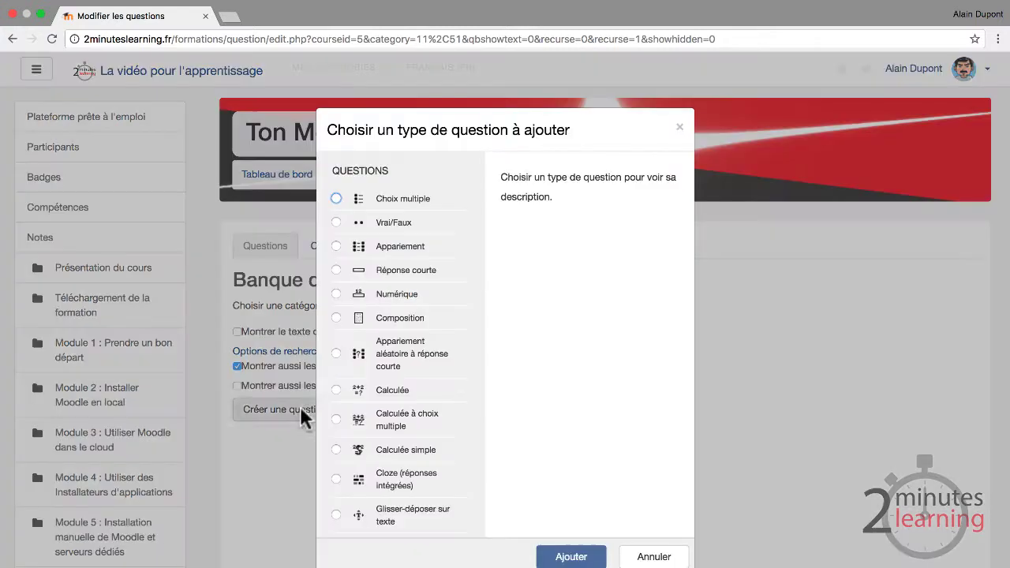
{"action": "left_click", "coordinate": [336, 200]}
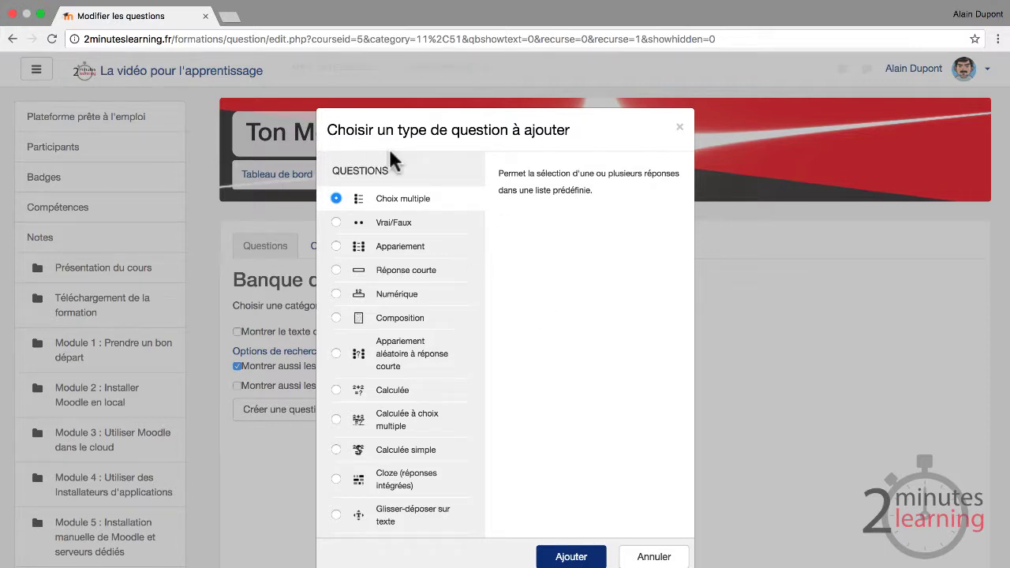
{"action": "left_click", "coordinate": [570, 556]}
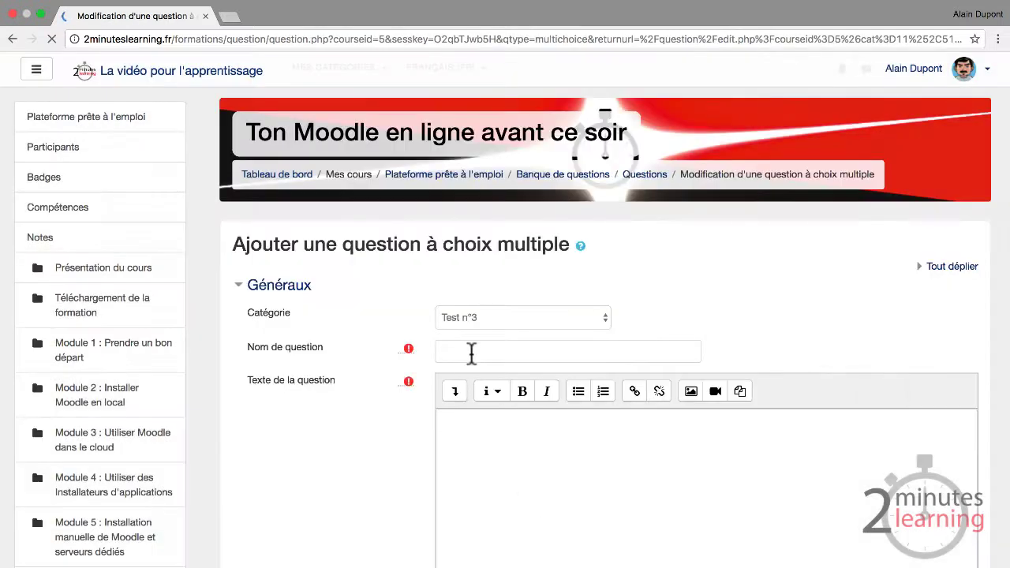
Name the question "#1" and copy "L'espace de cours Moodle en Français sur moodle.org est accessible :" from the text editor notes as its text
{"action": "left_click", "coordinate": [471, 353]}
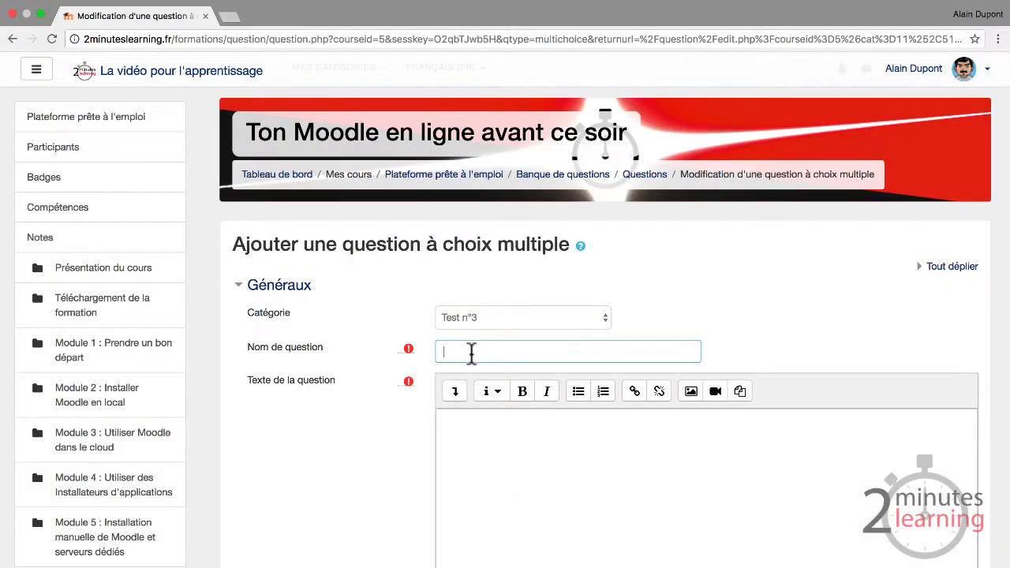
{"action": "type", "text": "#1"}
{"action": "left_click", "coordinate": [462, 458]}
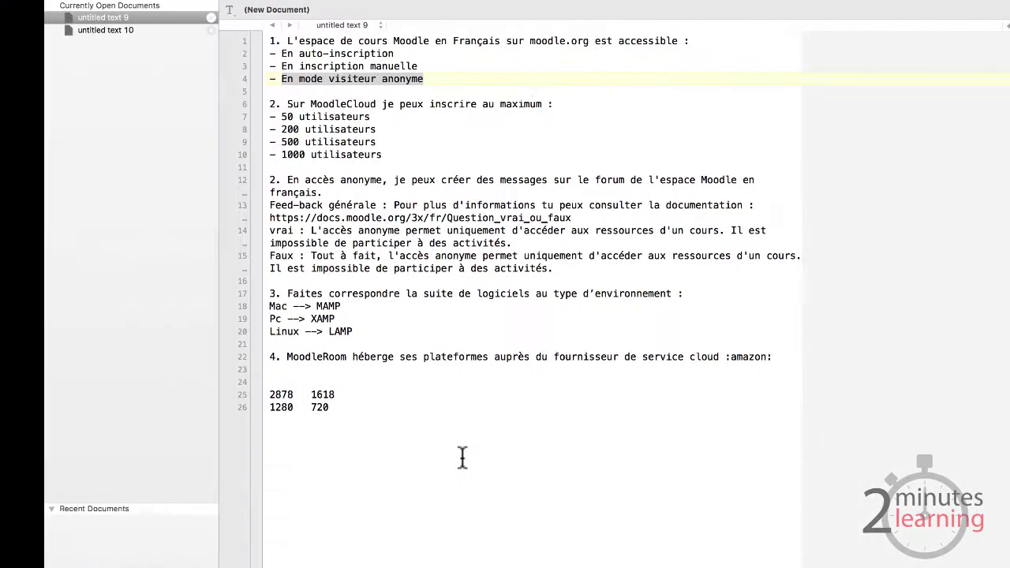
{"action": "left_click", "coordinate": [243, 41]}
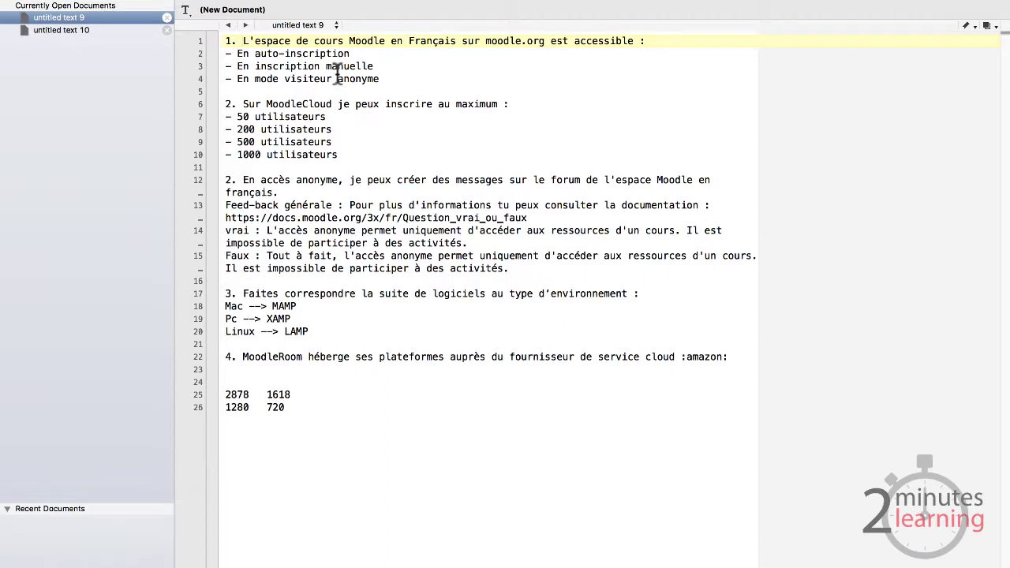
{"action": "left_click_drag", "start_coordinate": [243, 41], "coordinate": [645, 41]}
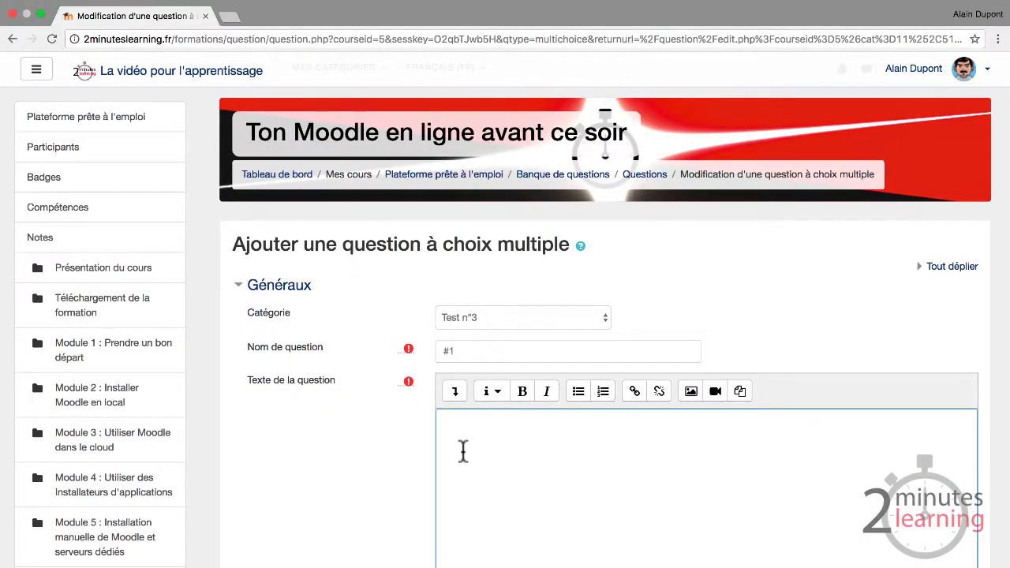
{"action": "type", "text": "L'espace de cours Moodle en Français sur moodle.org est accessible"}
Set the question's number of answers to "Réponses multiples autorisées"
{"action": "scroll", "coordinate": [534, 468], "scroll_direction": "down", "scroll_amount": 5}
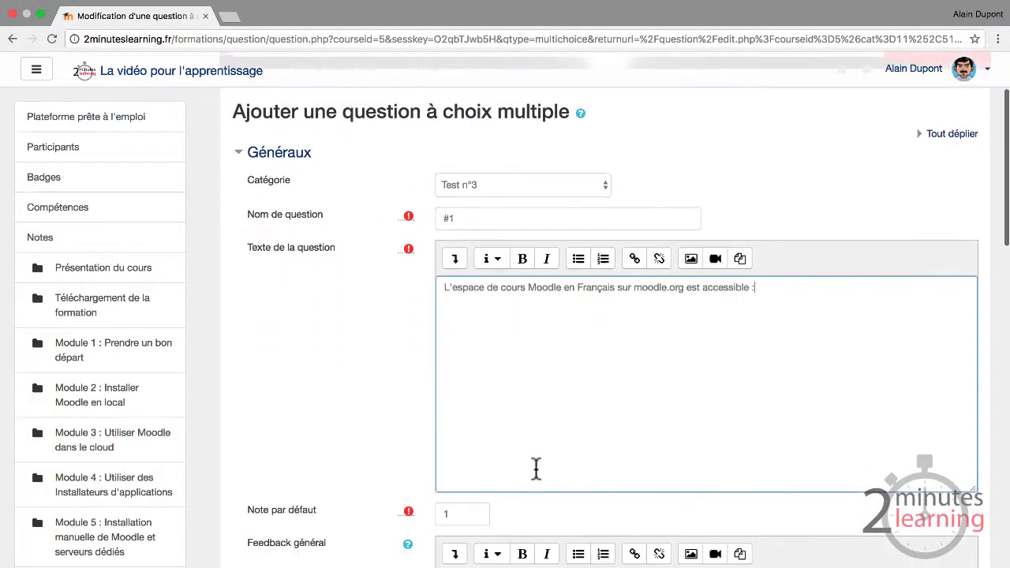
{"action": "scroll", "coordinate": [480, 387], "scroll_direction": "down", "scroll_amount": 4}
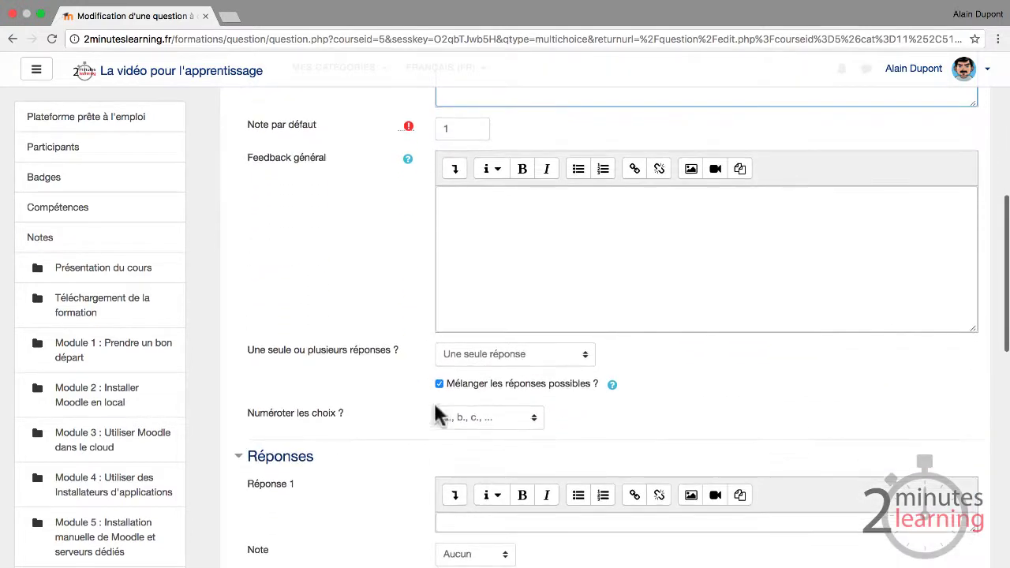
{"action": "left_click", "coordinate": [513, 359]}
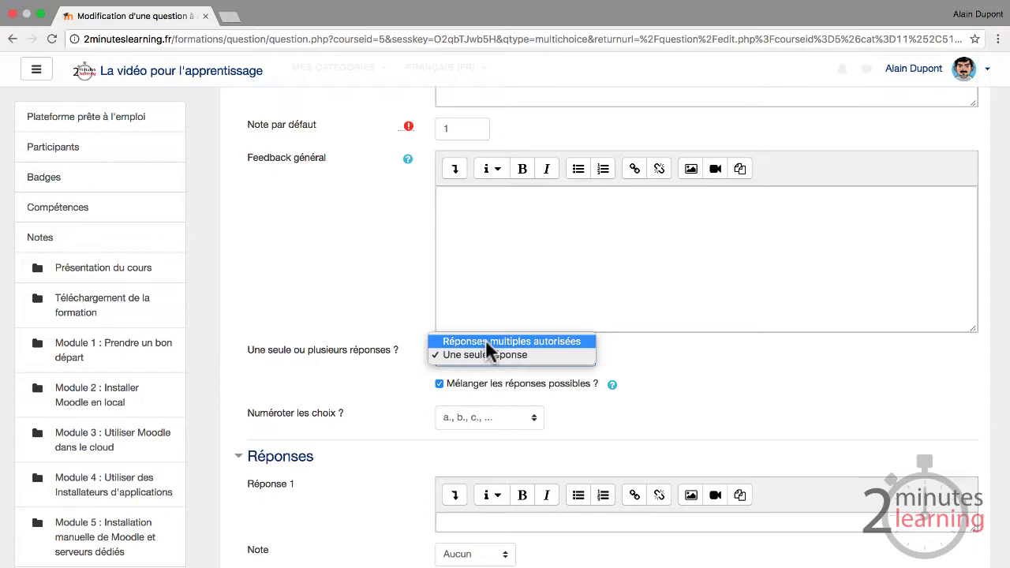
{"action": "left_click", "coordinate": [487, 342]}
Copy "En auto-inscription" from the text editor notes into Réponse 1 and set its grade to 50%
{"action": "scroll", "coordinate": [378, 304], "scroll_direction": "down", "scroll_amount": 7}
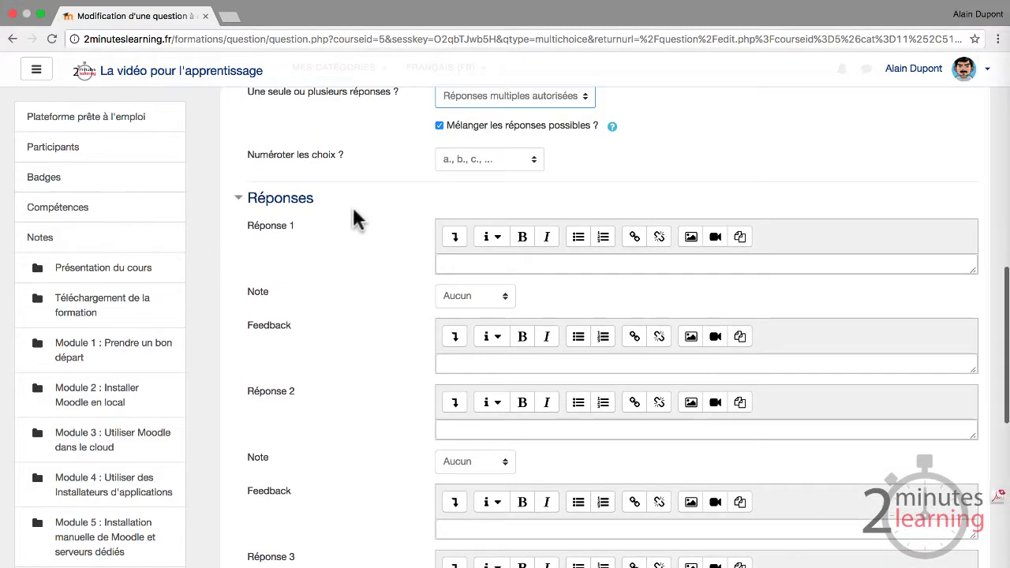
{"action": "scroll", "coordinate": [353, 214], "scroll_direction": "up", "scroll_amount": 1}
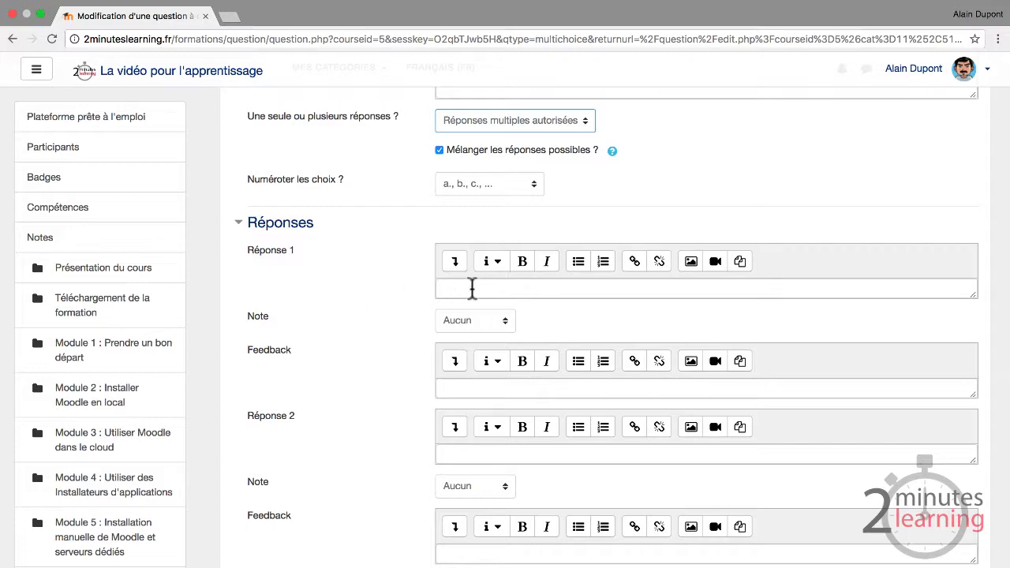
{"action": "left_click", "coordinate": [471, 289]}
{"action": "key", "text": "ctrl+Right"}
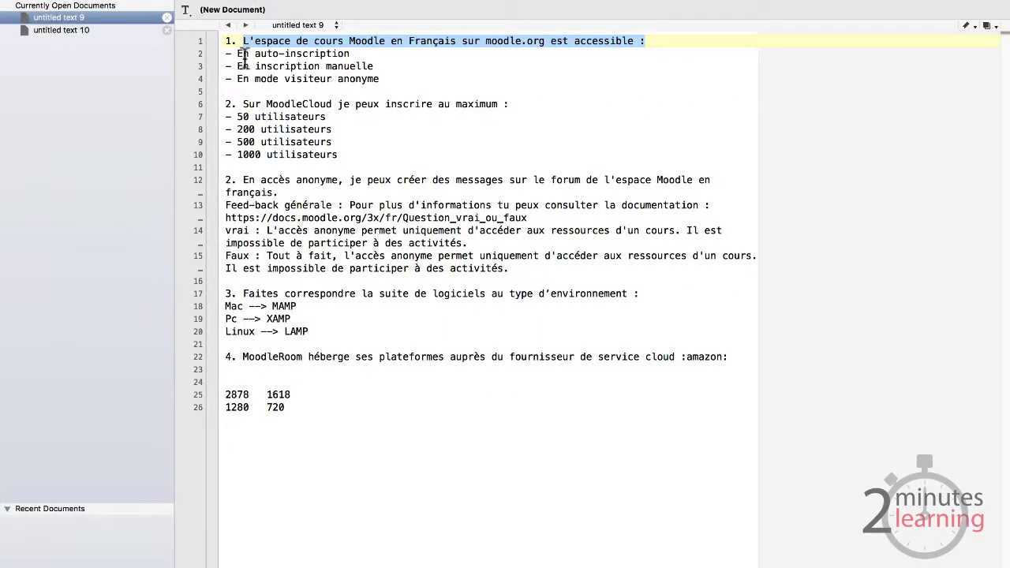
{"action": "left_click", "coordinate": [227, 53]}
{"action": "left_click_drag", "start_coordinate": [236, 54], "coordinate": [350, 54]}
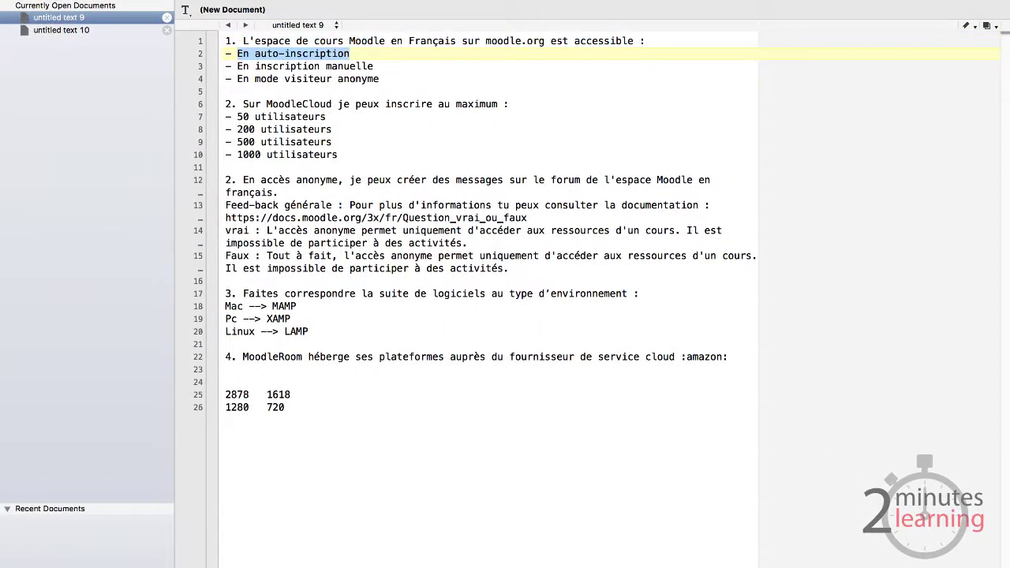
{"action": "key", "text": "super+c"}
{"action": "key", "text": "ctrl+Left"}
{"action": "key", "text": "super+v"}
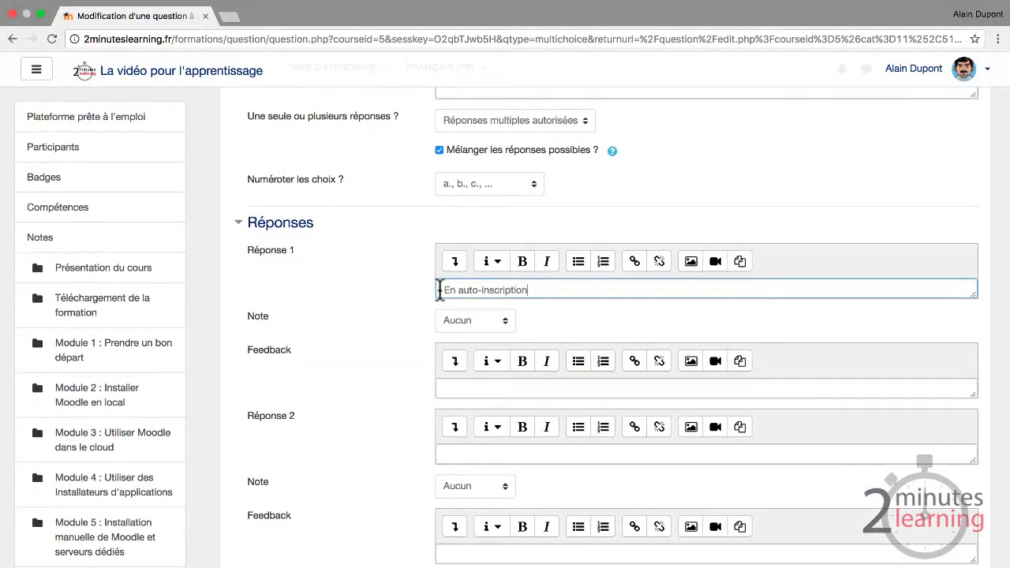
{"action": "left_click", "coordinate": [505, 325]}
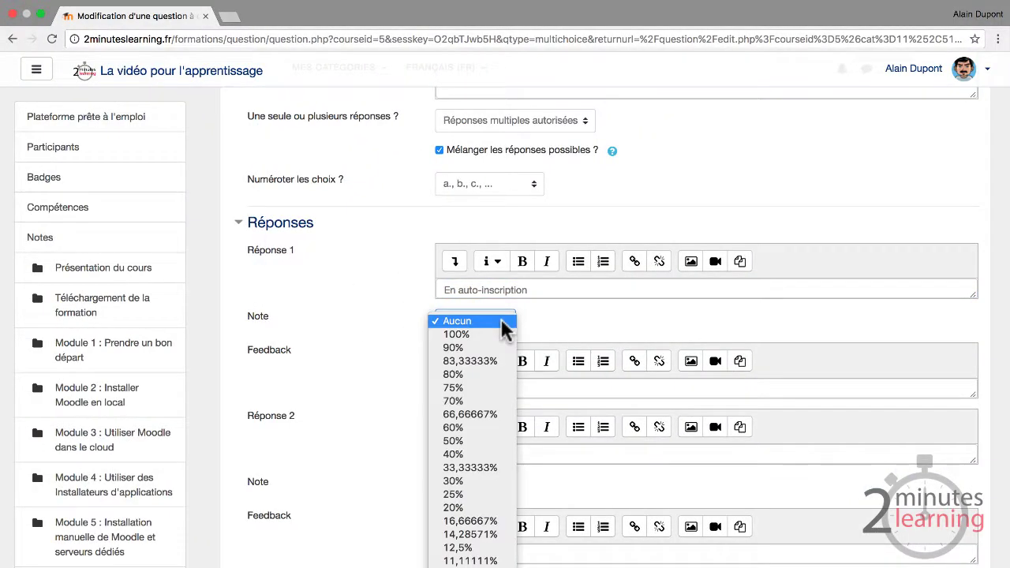
{"action": "left_click", "coordinate": [473, 438]}
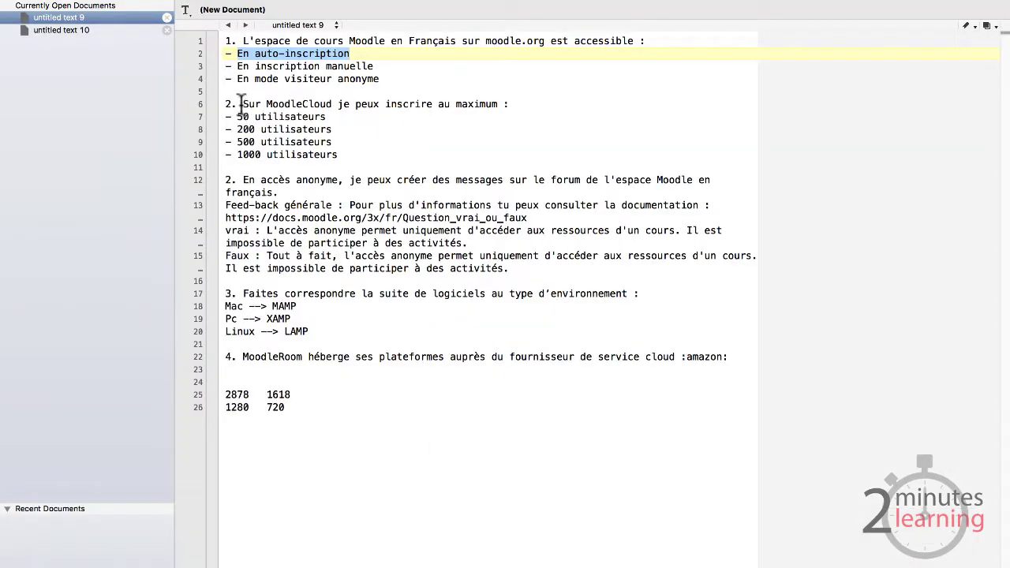
Copy "En inscription manuelle" from the text editor notes into Réponse 2 and set its grade to -100%
{"action": "left_click_drag", "start_coordinate": [237, 67], "coordinate": [373, 66]}
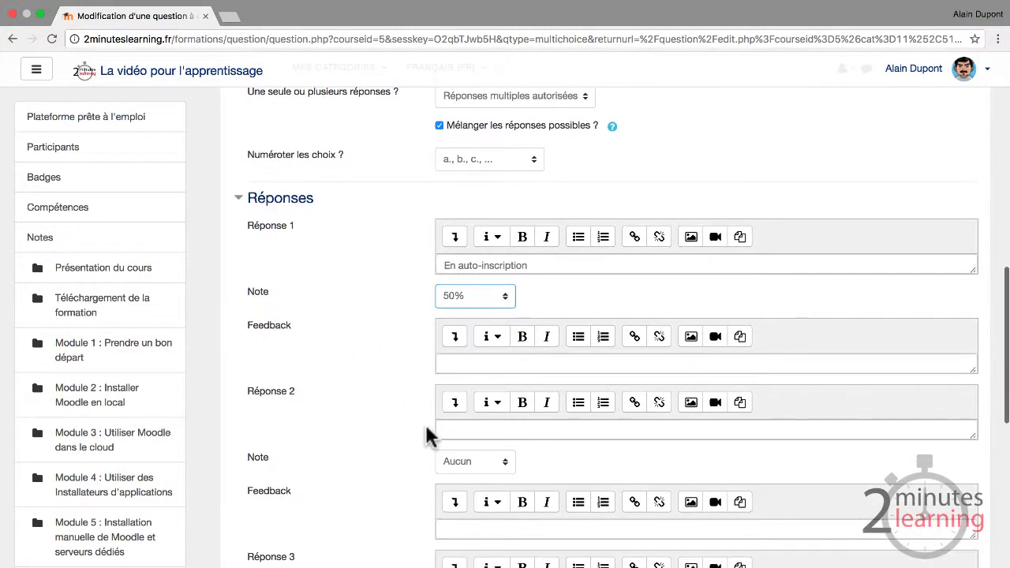
{"action": "left_click", "coordinate": [446, 429]}
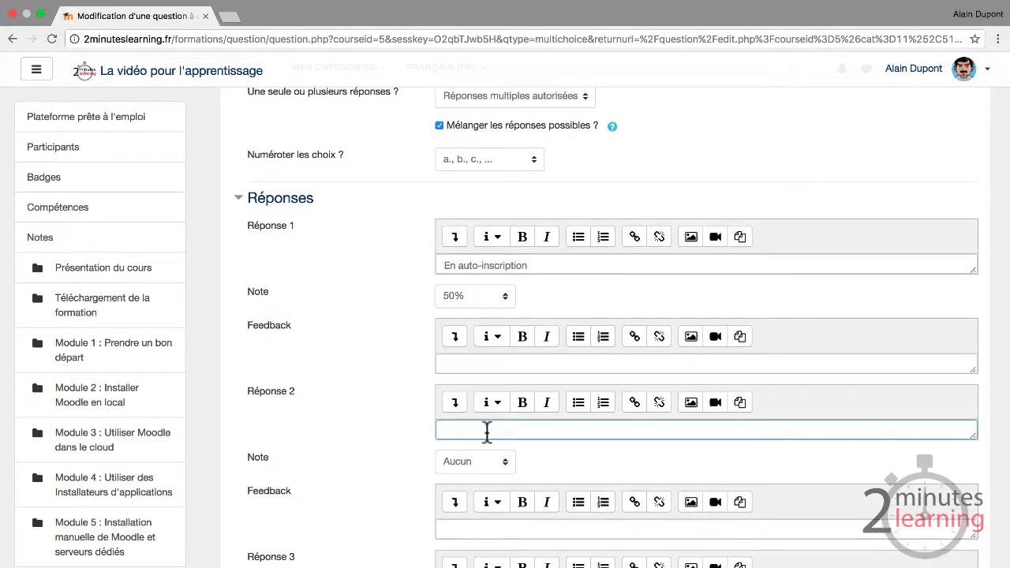
{"action": "key", "text": "super+v"}
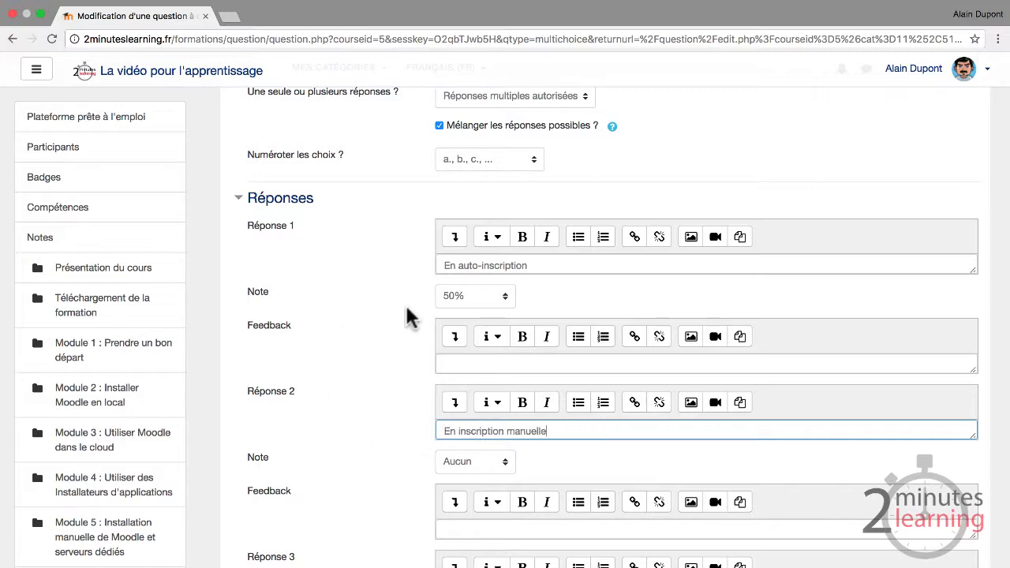
{"action": "scroll", "coordinate": [390, 425], "scroll_direction": "down", "scroll_amount": 3}
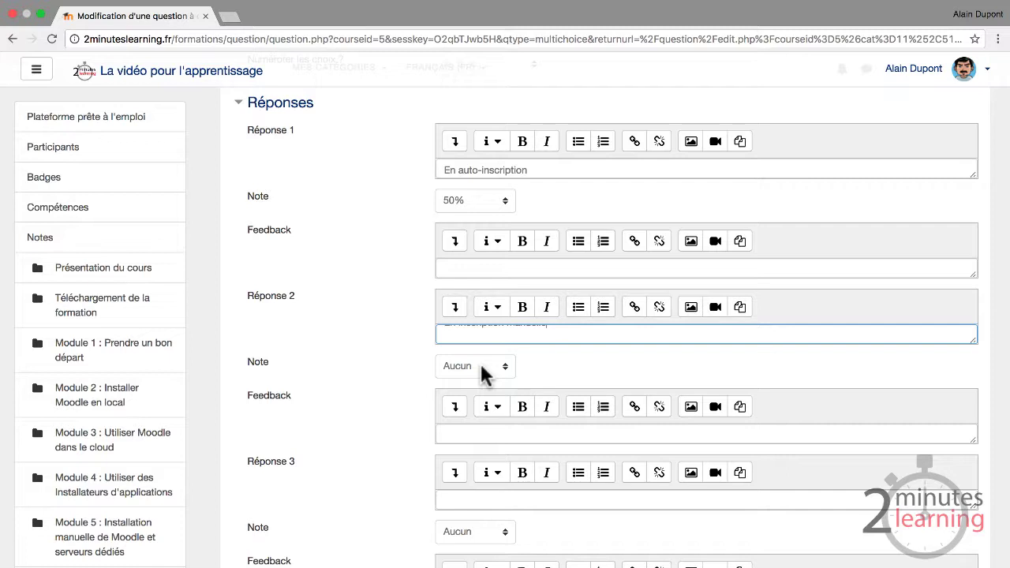
{"action": "left_click", "coordinate": [481, 365]}
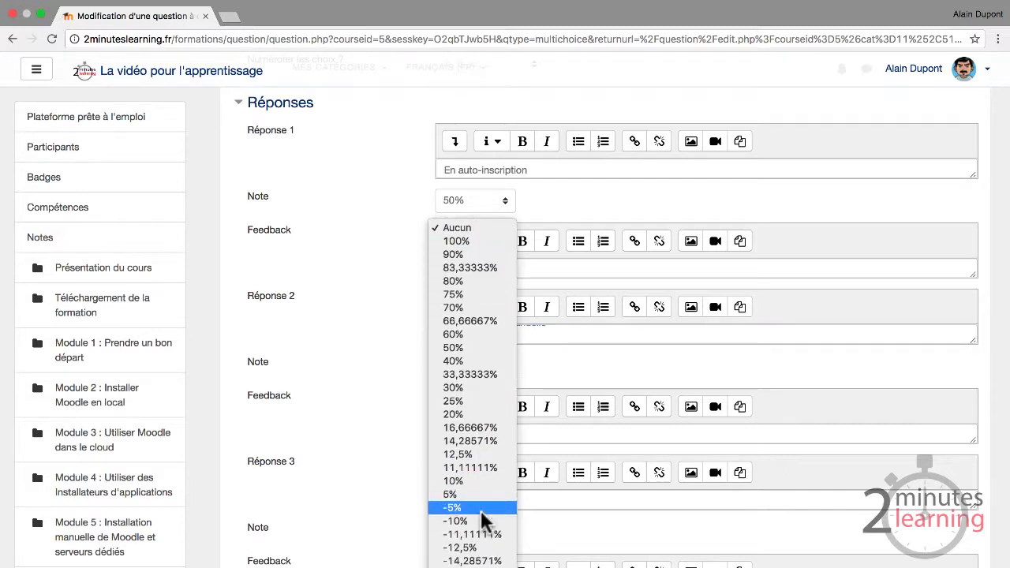
{"action": "left_click", "coordinate": [480, 510]}
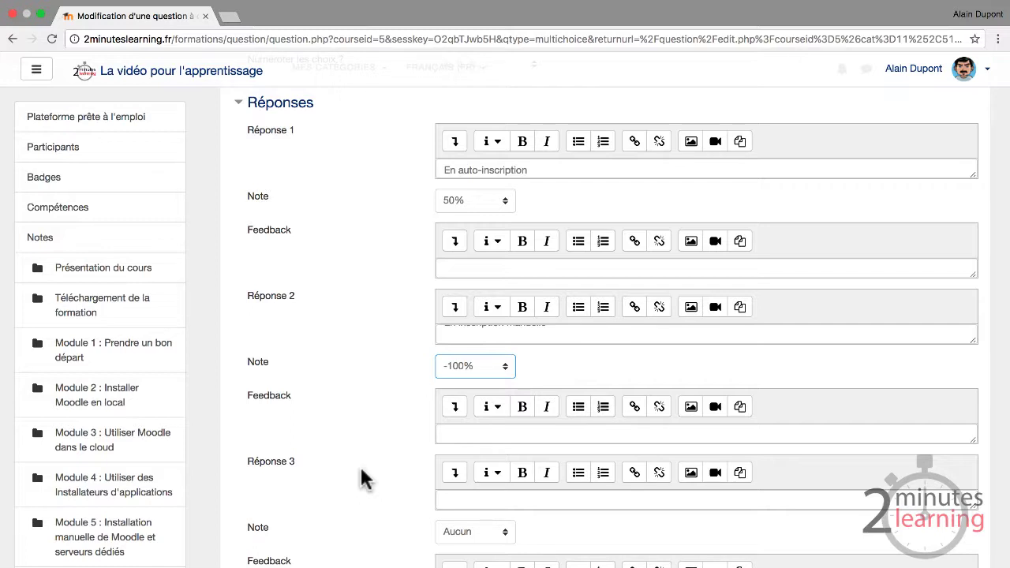
Copy "En mode visiteur anonyme" from the text editor notes into Réponse 3
{"action": "scroll", "coordinate": [370, 435], "scroll_direction": "down", "scroll_amount": 3}
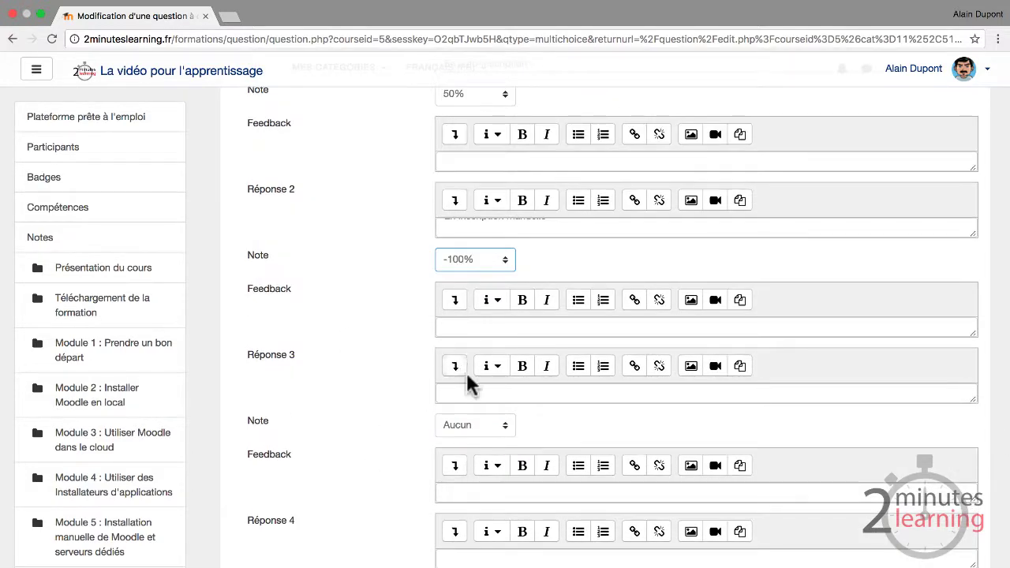
{"action": "left_click", "coordinate": [468, 395]}
{"action": "key", "text": "ctrl+Right"}
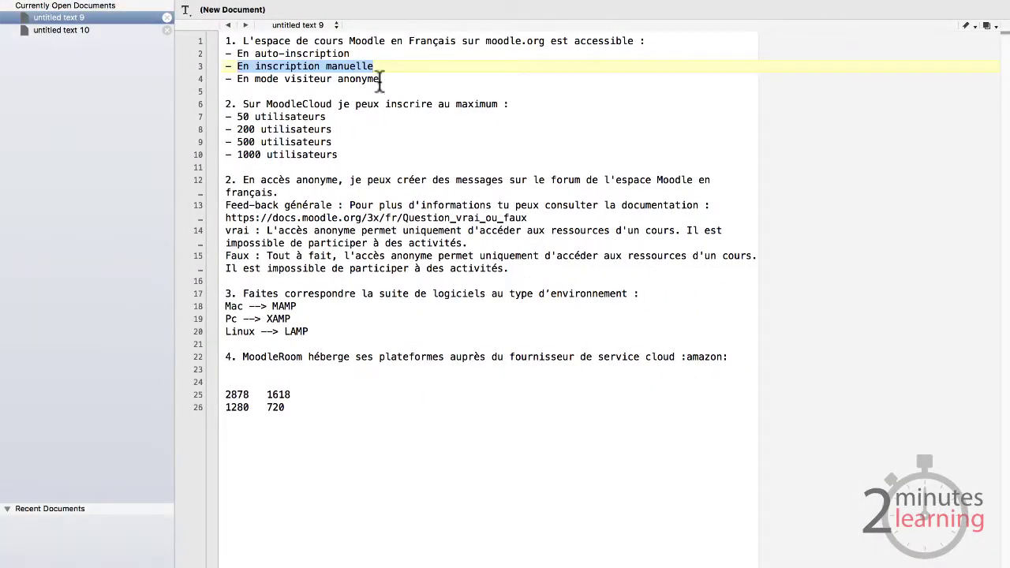
{"action": "left_click", "coordinate": [379, 80]}
{"action": "key", "text": "shift+super+Left"}
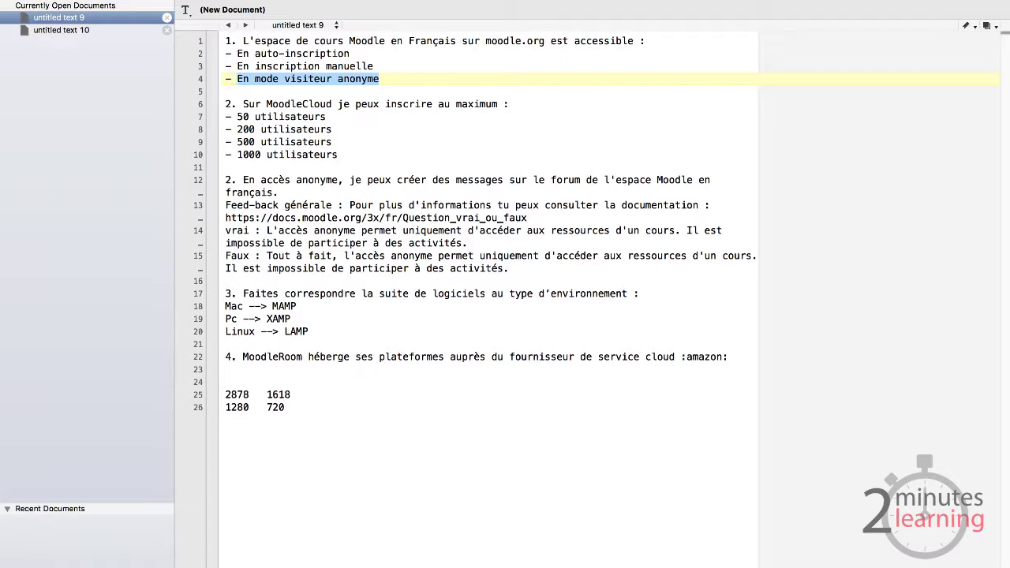
{"action": "key", "text": "super+c"}
{"action": "key", "text": "ctrl+Left"}
{"action": "key", "text": "super+v"}
Set the grade of Réponse 3 to 50% and save the question
{"action": "left_click", "coordinate": [486, 426]}
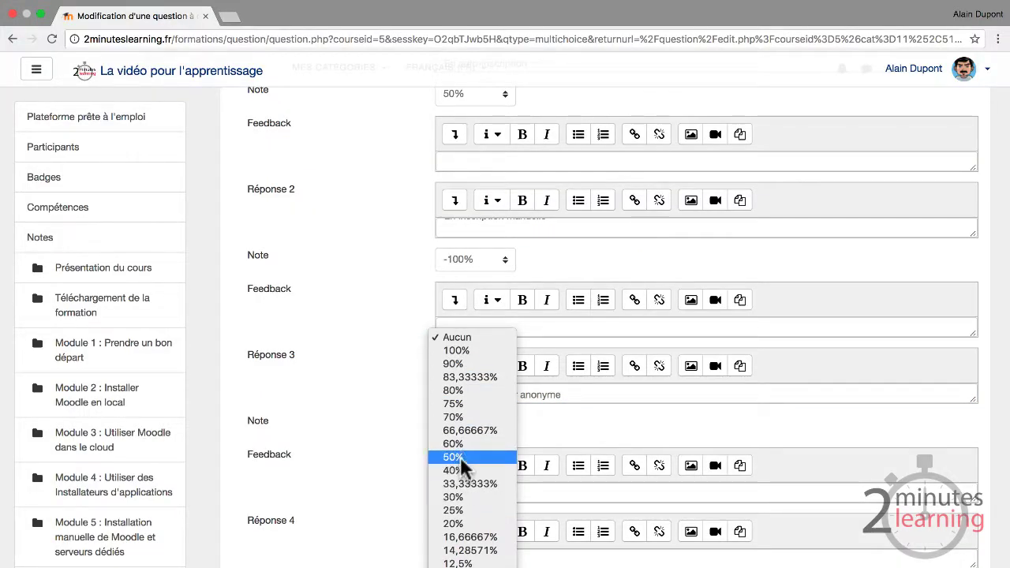
{"action": "left_click", "coordinate": [360, 402]}
{"action": "scroll", "coordinate": [361, 402], "scroll_direction": "down", "scroll_amount": 12}
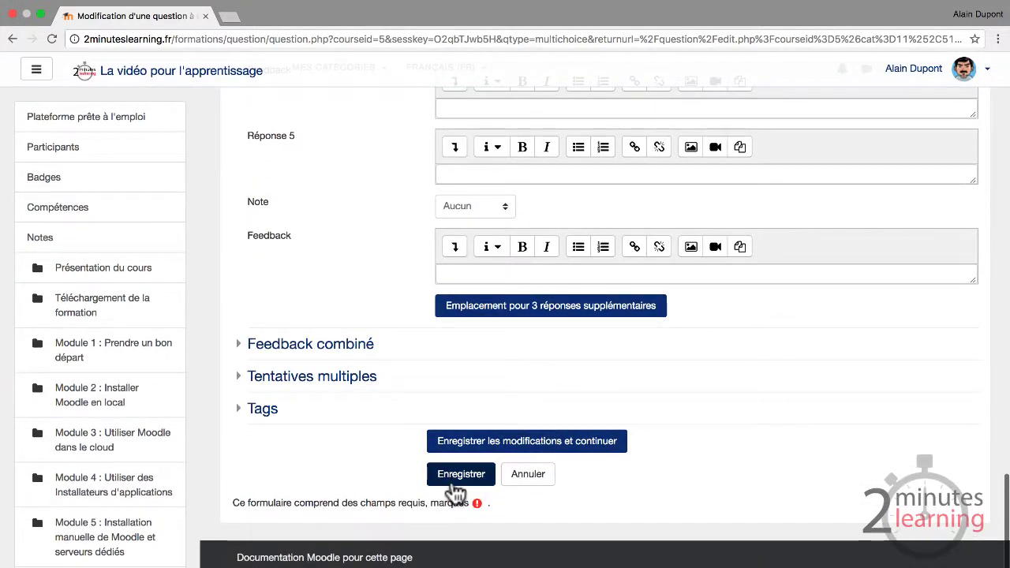
{"action": "left_click", "coordinate": [451, 476]}
Preview question #1, submit it with only "En auto-inscription" selected, and close the preview
{"action": "scroll", "coordinate": [536, 322], "scroll_direction": "down", "scroll_amount": 2}
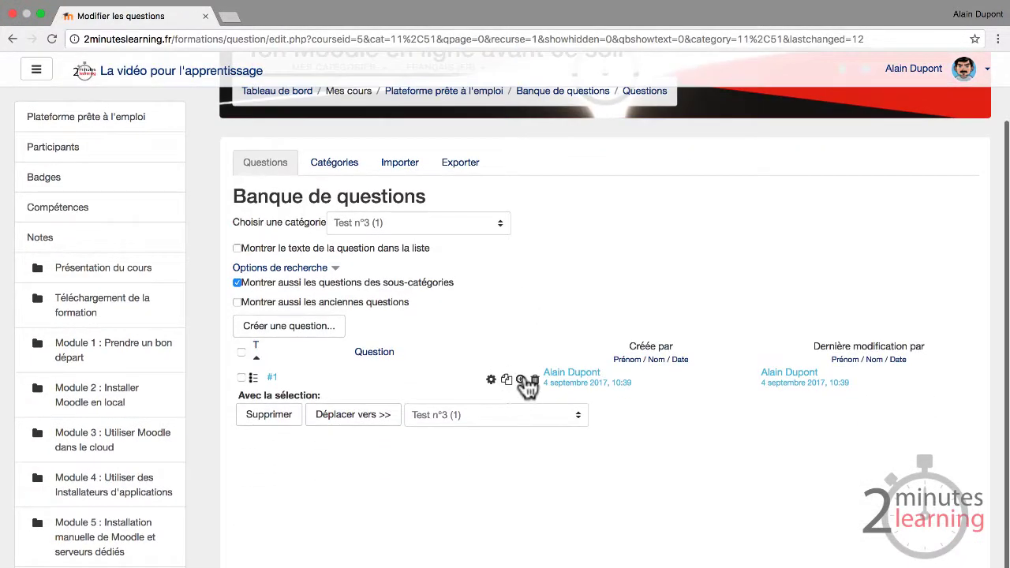
{"action": "left_click", "coordinate": [520, 380]}
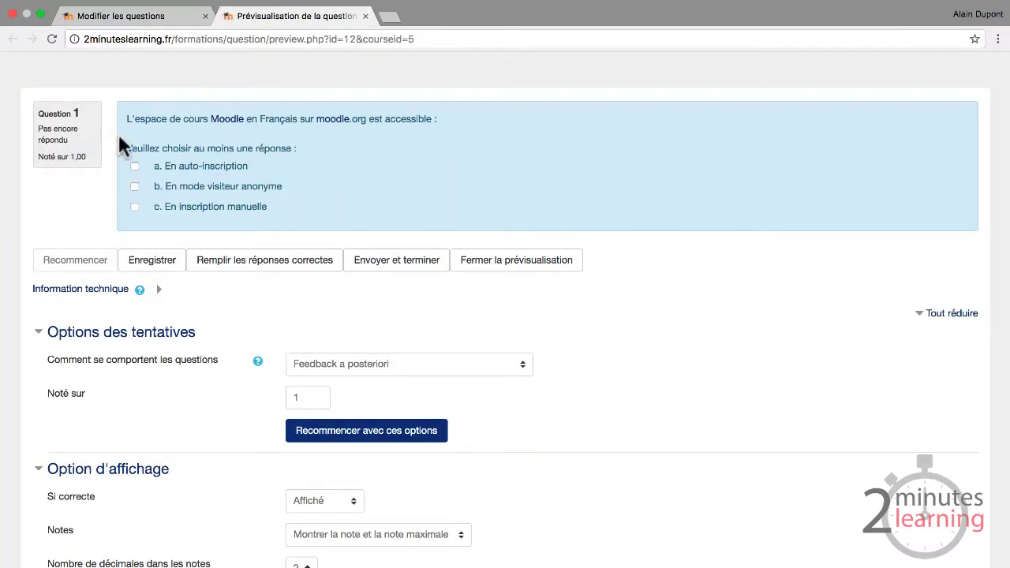
{"action": "left_click", "coordinate": [134, 205]}
{"action": "left_click", "coordinate": [134, 206]}
{"action": "left_click", "coordinate": [135, 167]}
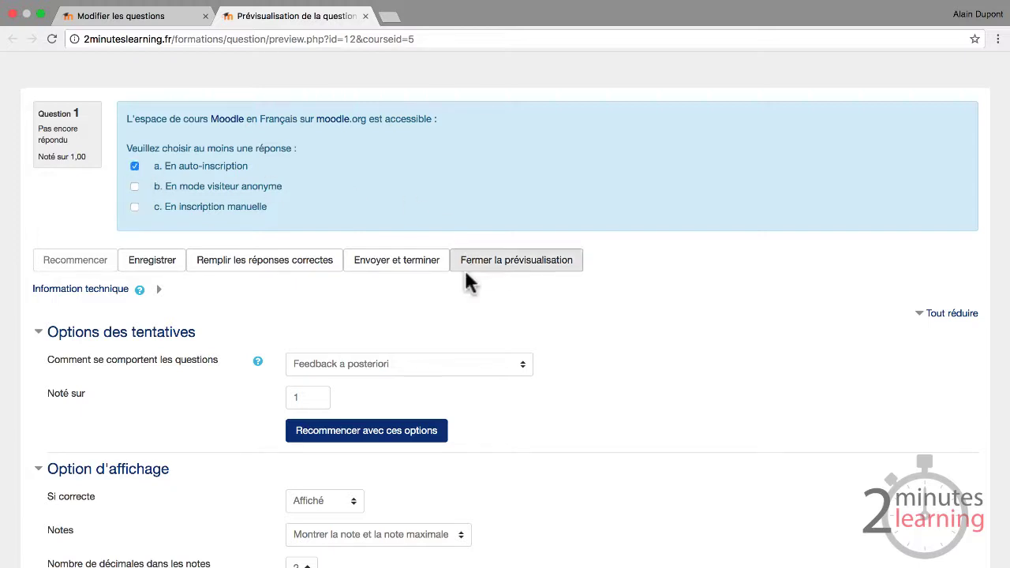
{"action": "left_click", "coordinate": [405, 264]}
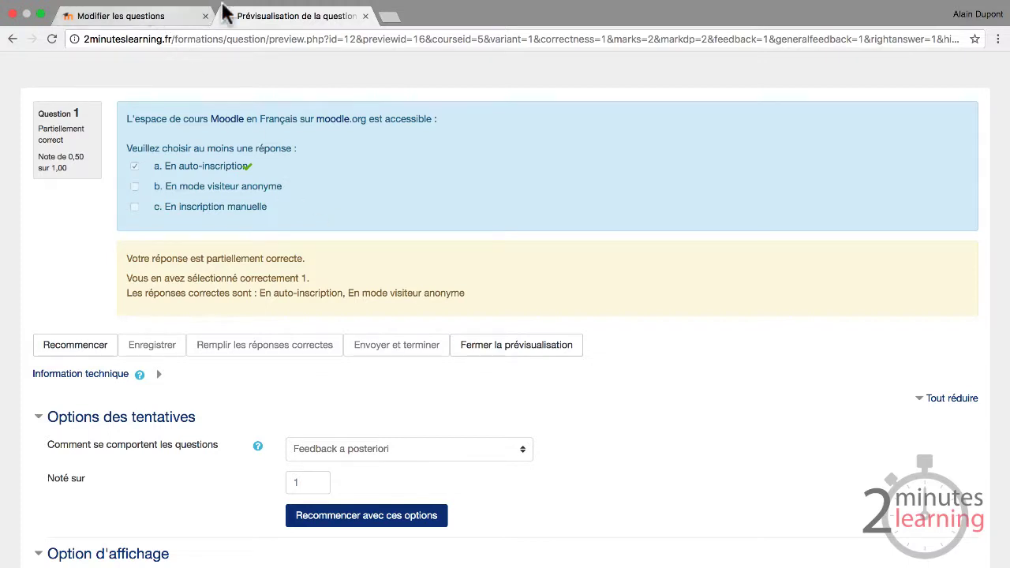
{"action": "left_click", "coordinate": [365, 16]}
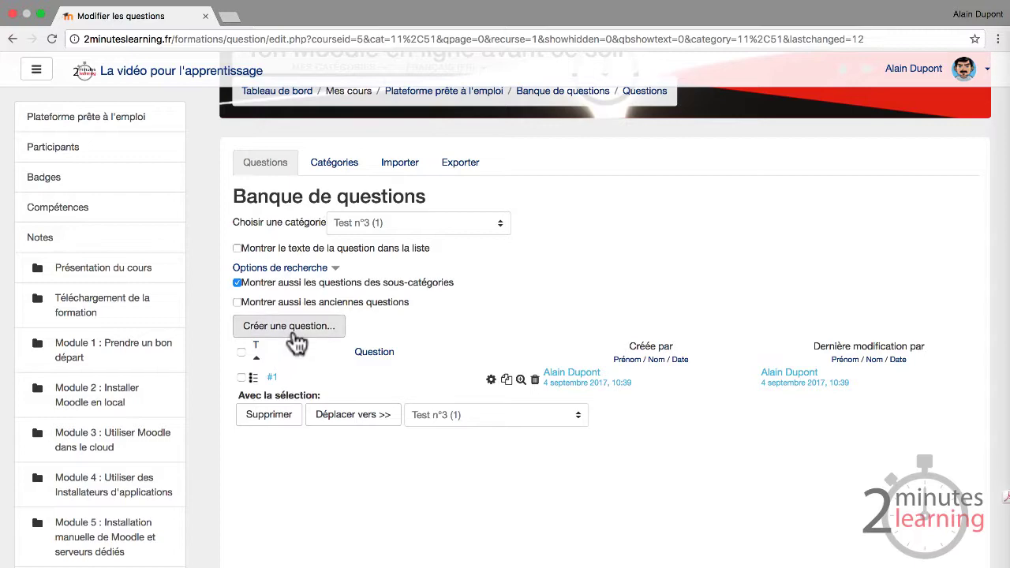
Add a new "Choix multiple" question to the category and name it "#2"
{"action": "left_click", "coordinate": [295, 337]}
{"action": "left_click", "coordinate": [335, 198]}
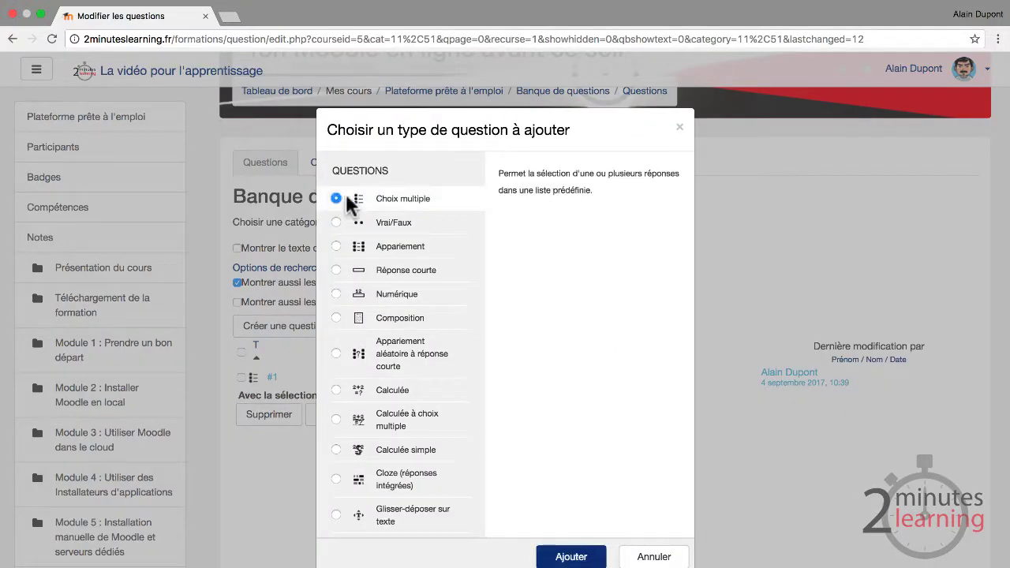
{"action": "left_click", "coordinate": [569, 555]}
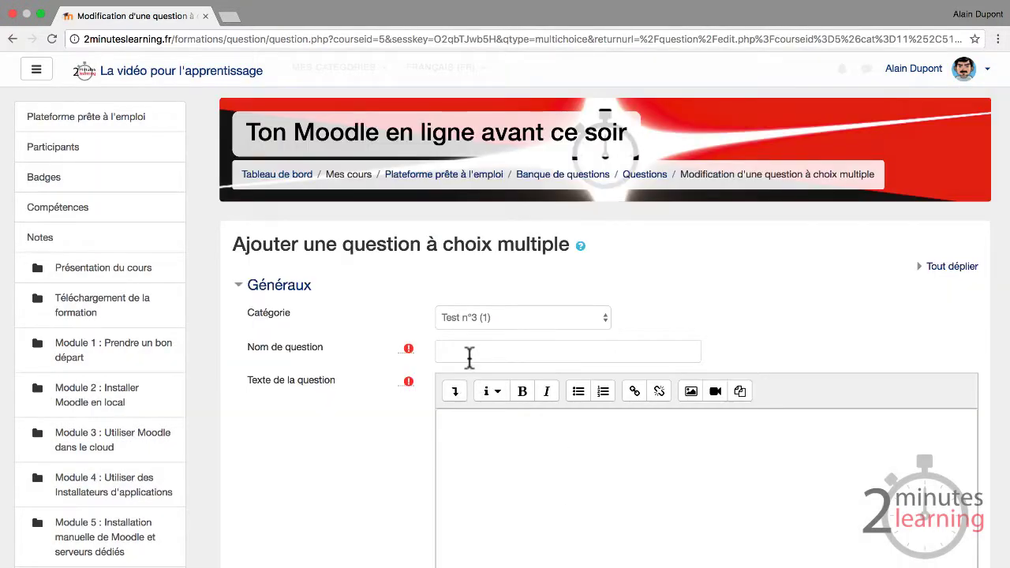
{"action": "left_click", "coordinate": [468, 357]}
{"action": "key", "text": "ctrl+Right"}
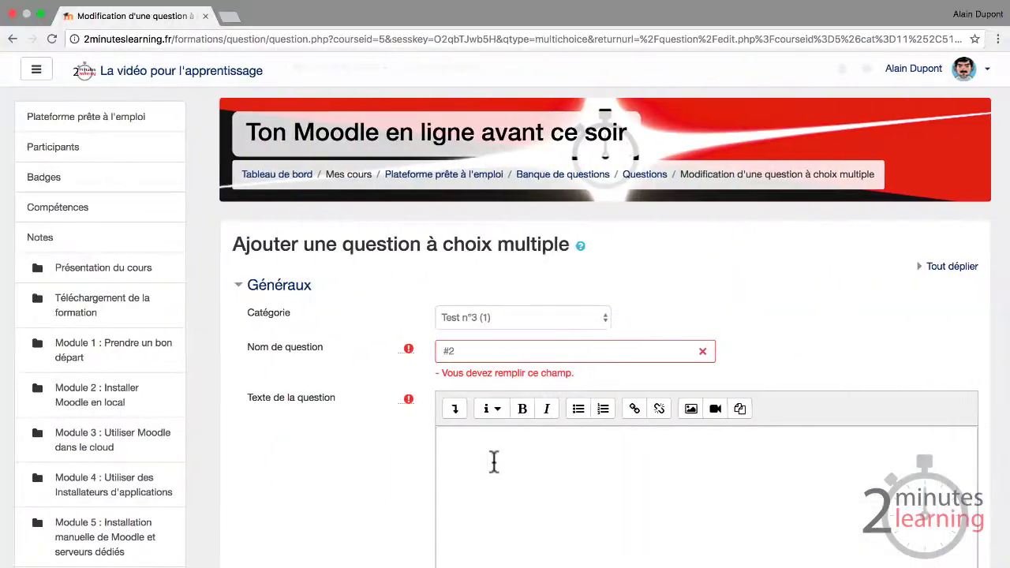
{"action": "key", "text": "Tab"}
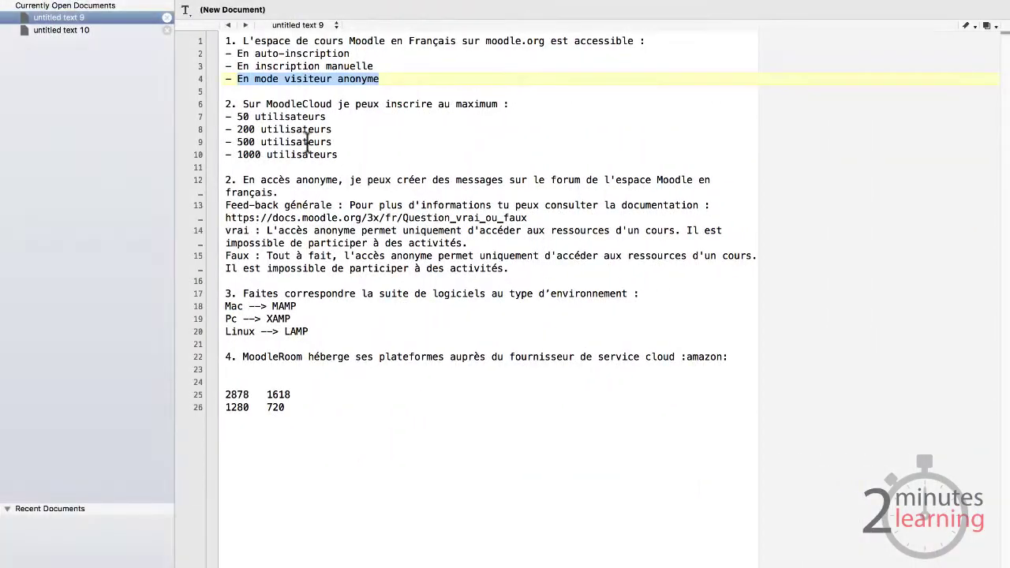
Copy "Sur MoodleCloud je peux inscrire au maximum :" from the text editor notes into the question text
{"action": "left_click", "coordinate": [254, 118]}
{"action": "key", "text": "Up"}
{"action": "key", "text": "shift+super+Right"}
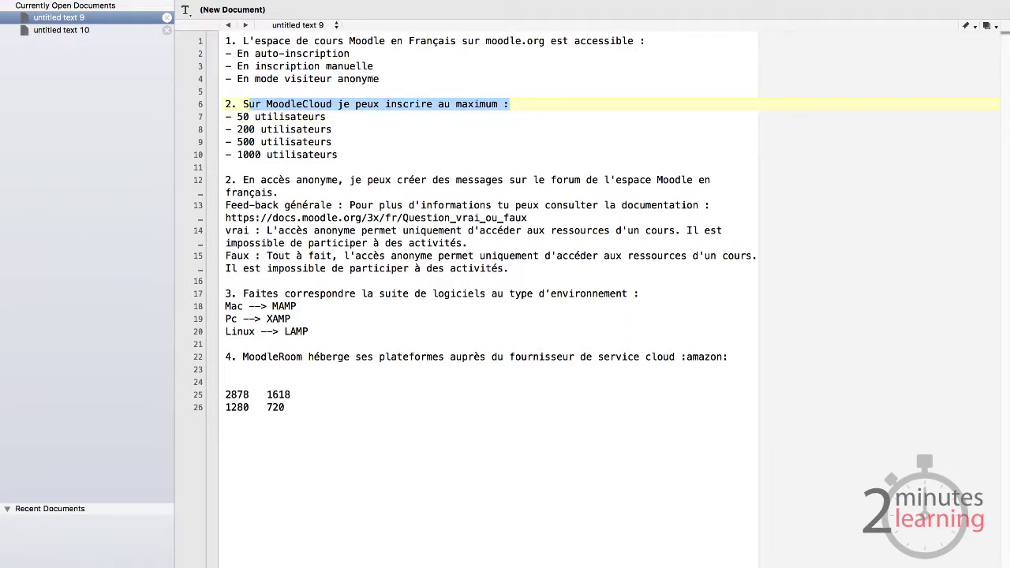
{"action": "key", "text": "Left"}
{"action": "key", "text": "Left"}
{"action": "key", "text": "shift+super+Right"}
{"action": "key", "text": "ctrl+Left"}
{"action": "left_click", "coordinate": [463, 441]}
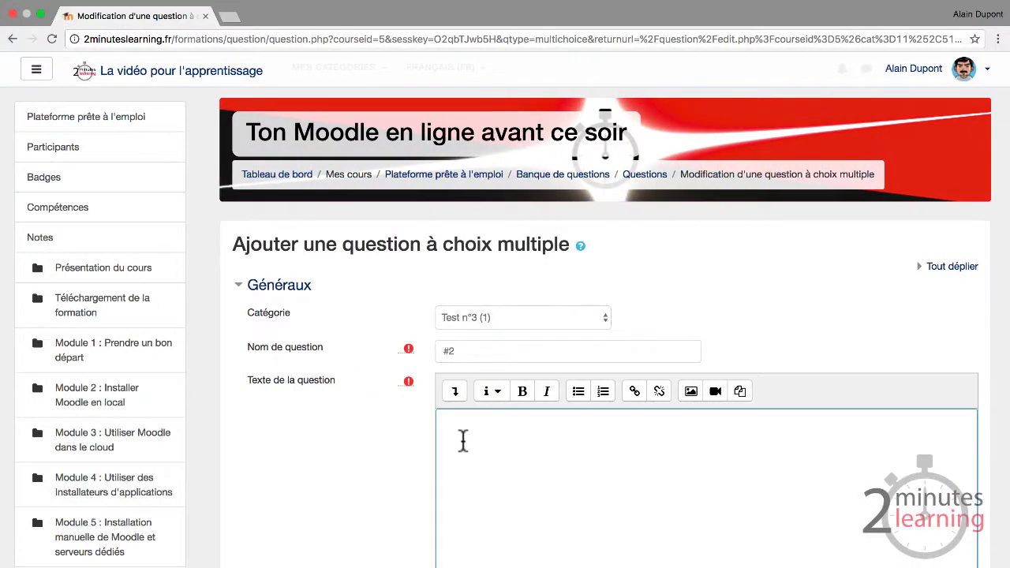
{"action": "key", "text": "ctrl+v"}
Copy "50 utilisateurs", "200 utilisateurs", "500 utilisateurs" and "1000 utilisateurs" from the notes into Réponse 1 to Réponse 4
{"action": "scroll", "coordinate": [533, 451], "scroll_direction": "down", "scroll_amount": 5}
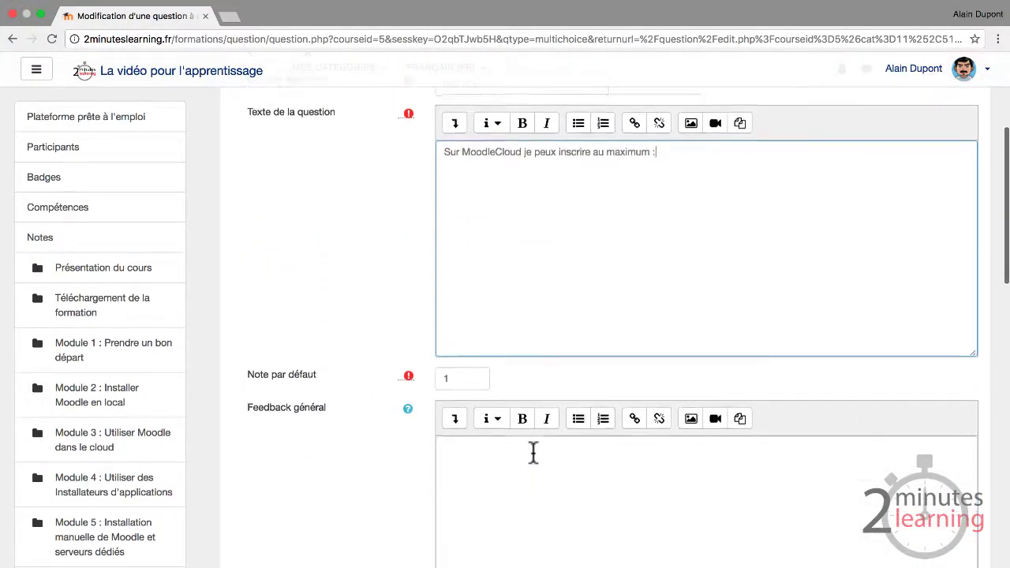
{"action": "scroll", "coordinate": [533, 451], "scroll_direction": "down", "scroll_amount": 2}
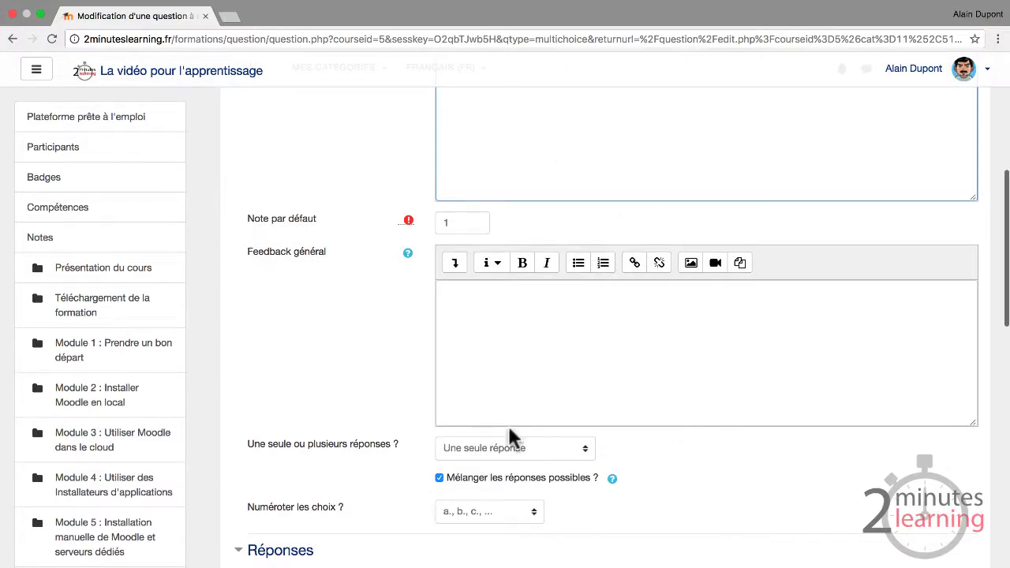
{"action": "scroll", "coordinate": [451, 446], "scroll_direction": "down", "scroll_amount": 2}
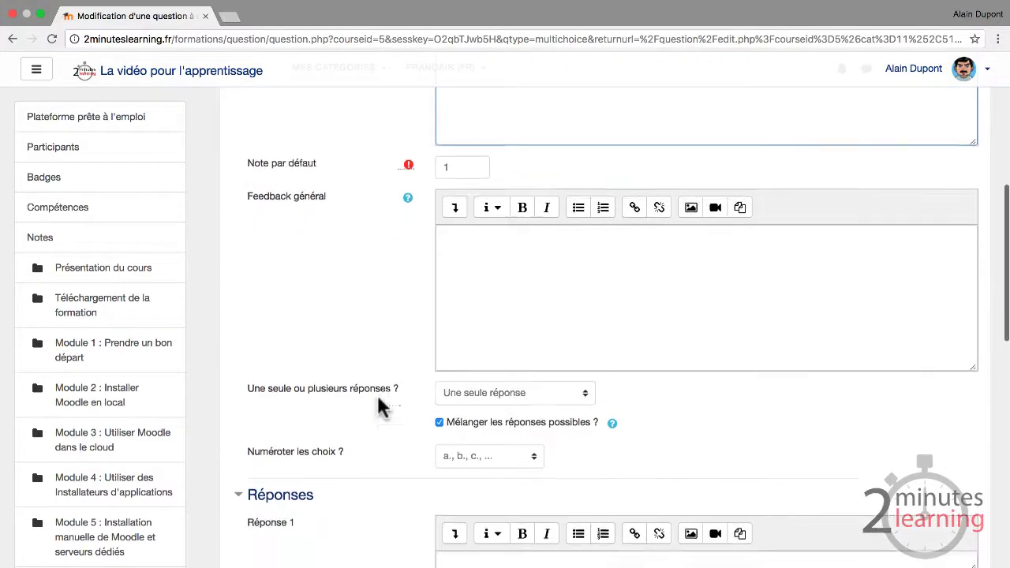
{"action": "scroll", "coordinate": [439, 405], "scroll_direction": "down", "scroll_amount": 5}
{"action": "left_click", "coordinate": [459, 335]}
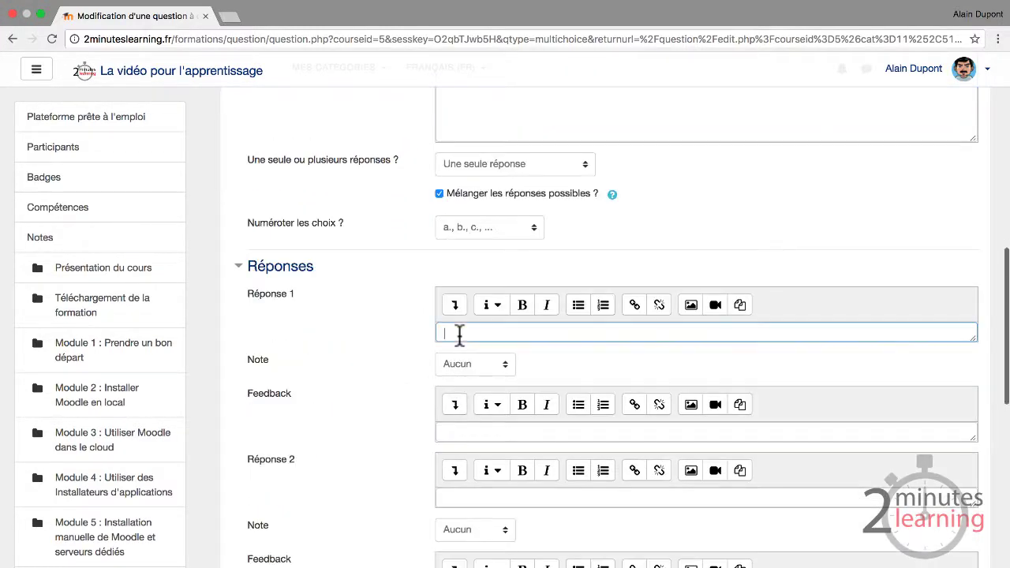
{"action": "key", "text": "ctrl+Right"}
{"action": "left_click", "coordinate": [240, 118]}
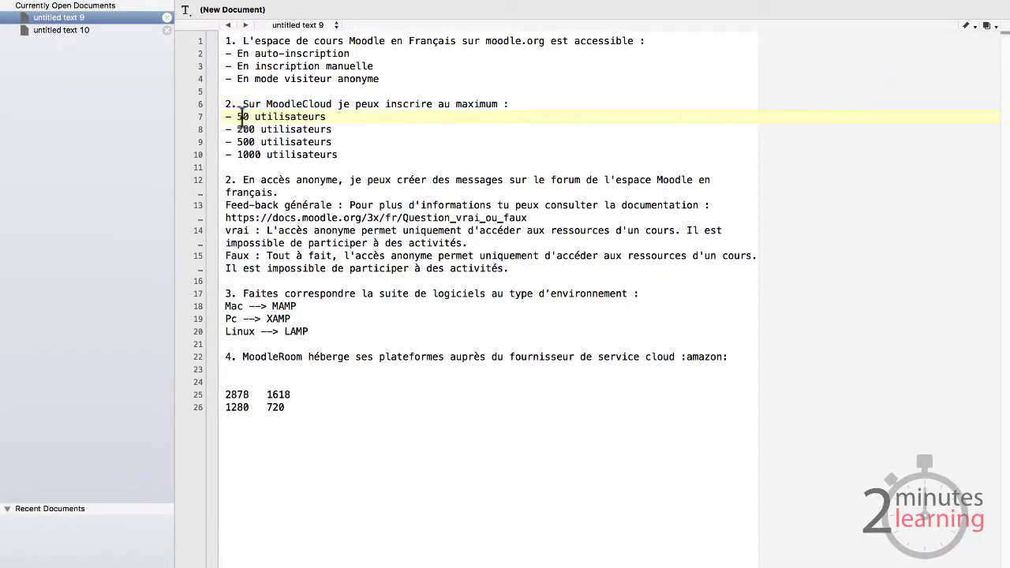
{"action": "key", "text": "shift+End"}
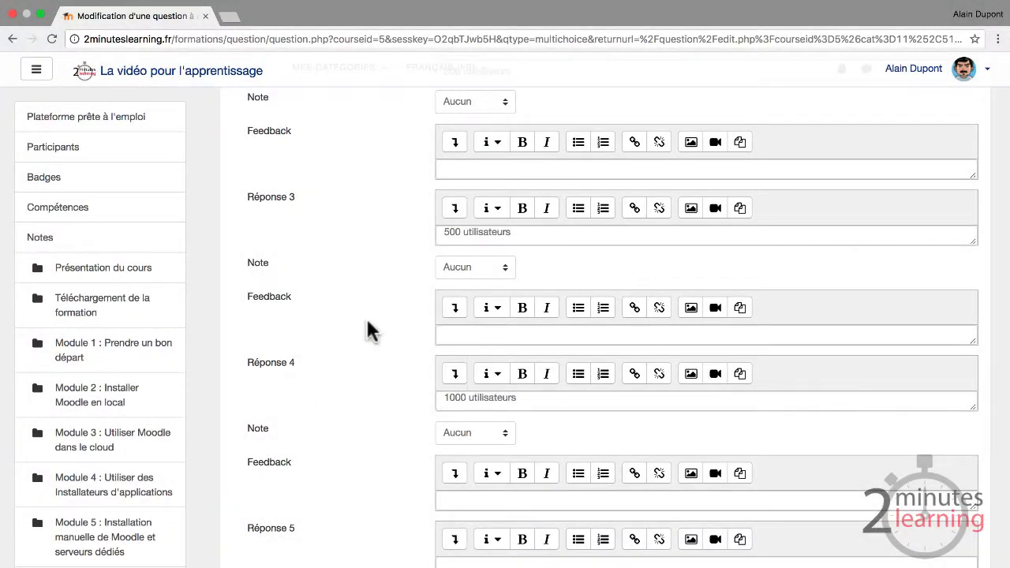
Set the grade of Réponse 3 to 100% and of Réponse 4 to -33,33333%, and save the question
{"action": "scroll", "coordinate": [347, 316], "scroll_direction": "up", "scroll_amount": 1}
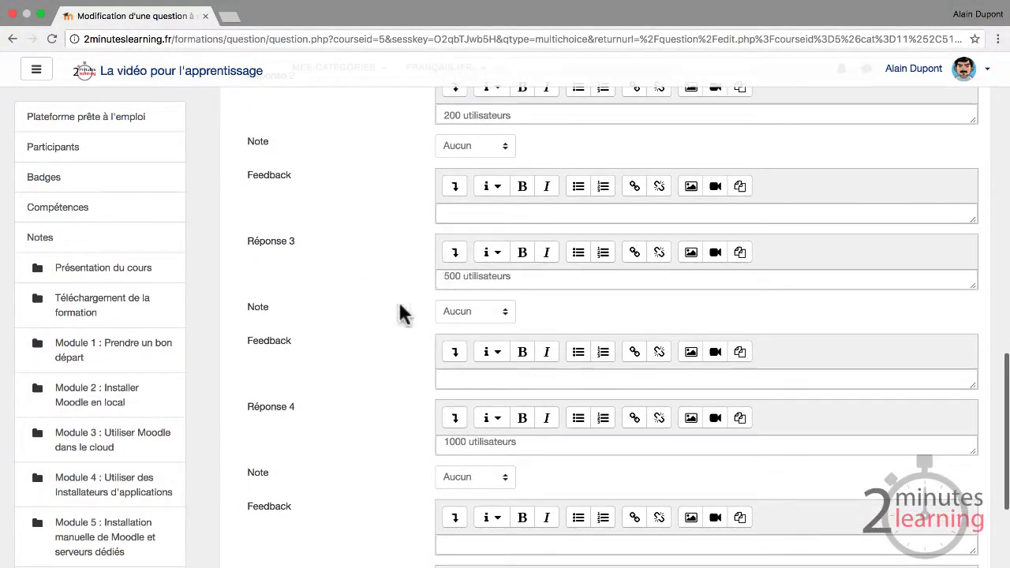
{"action": "left_click", "coordinate": [467, 312]}
{"action": "left_click", "coordinate": [468, 323]}
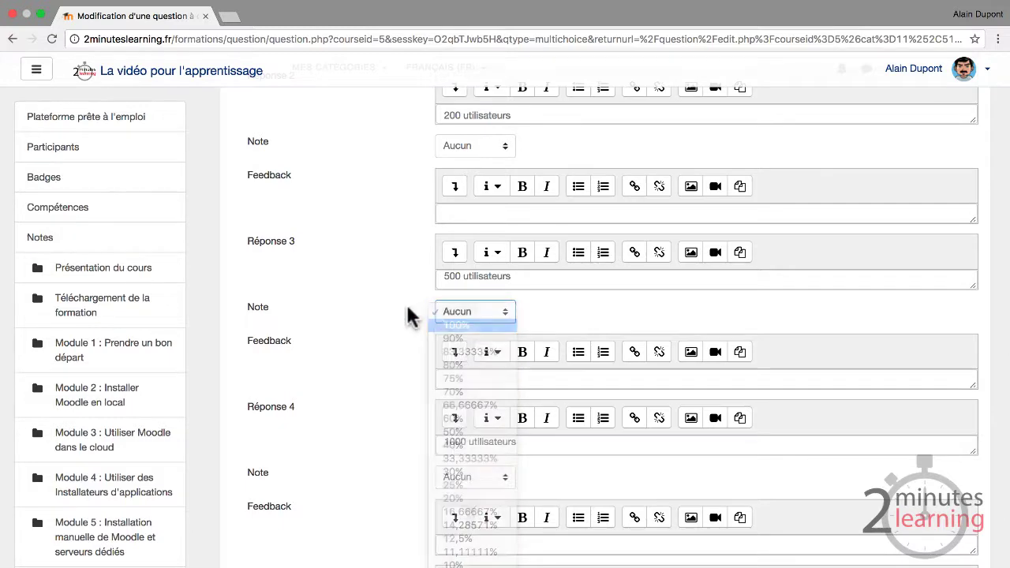
{"action": "scroll", "coordinate": [362, 457], "scroll_direction": "down", "scroll_amount": 10}
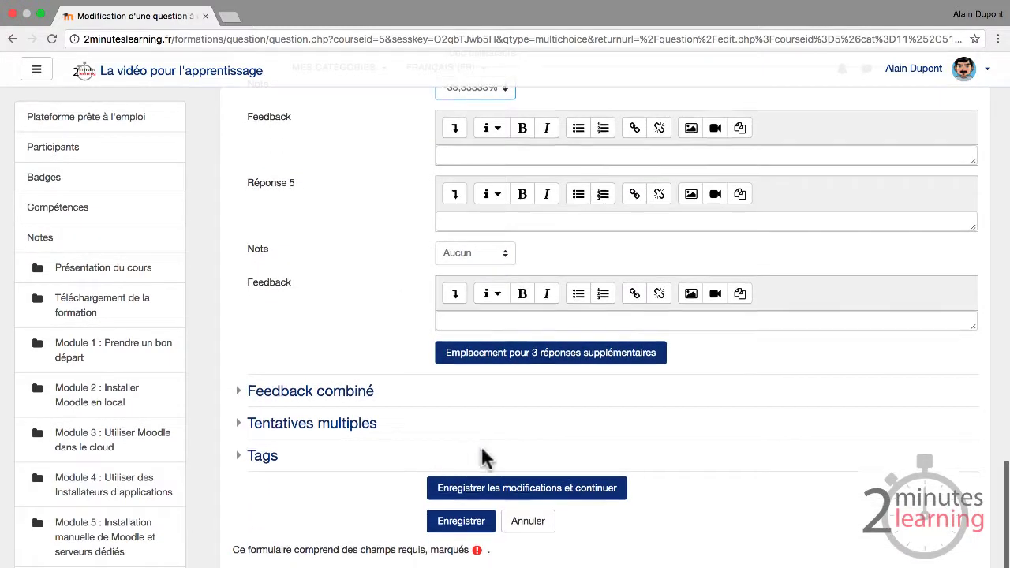
{"action": "left_click", "coordinate": [461, 500]}
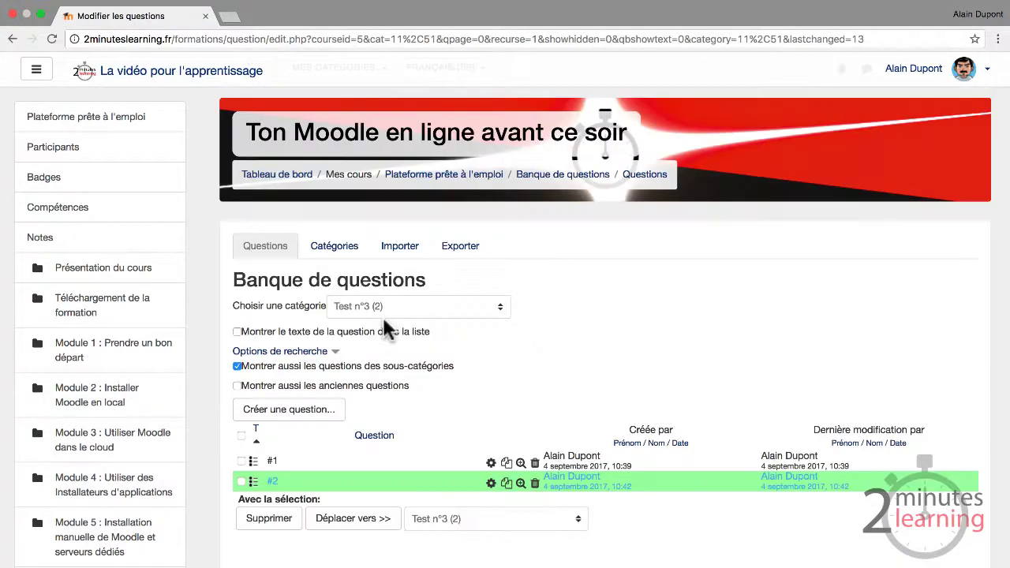
Preview question #2 and try its single-choice answers one after another, ending on "50 utilisateurs"
{"action": "left_click", "coordinate": [520, 483]}
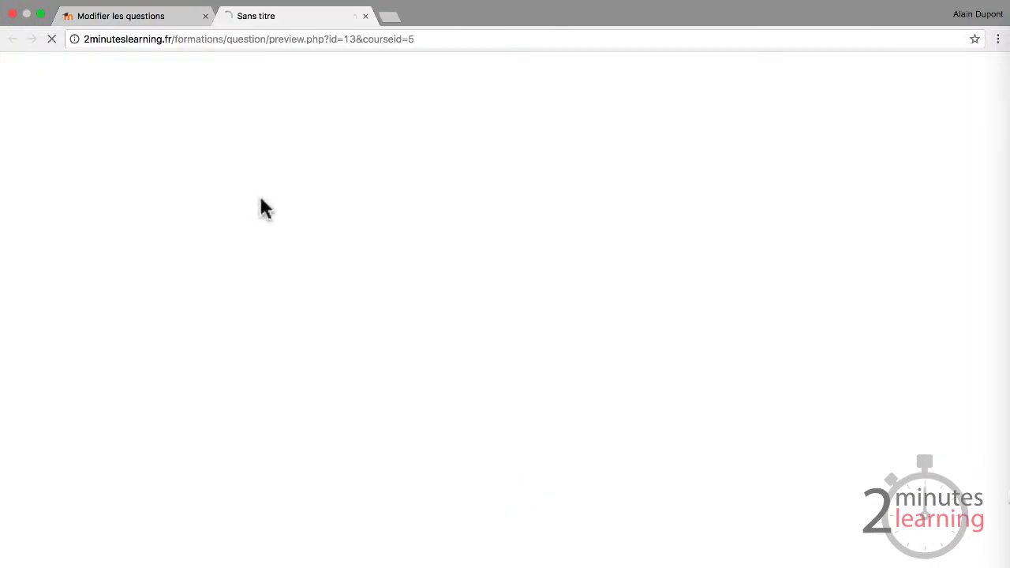
{"action": "left_click", "coordinate": [134, 167]}
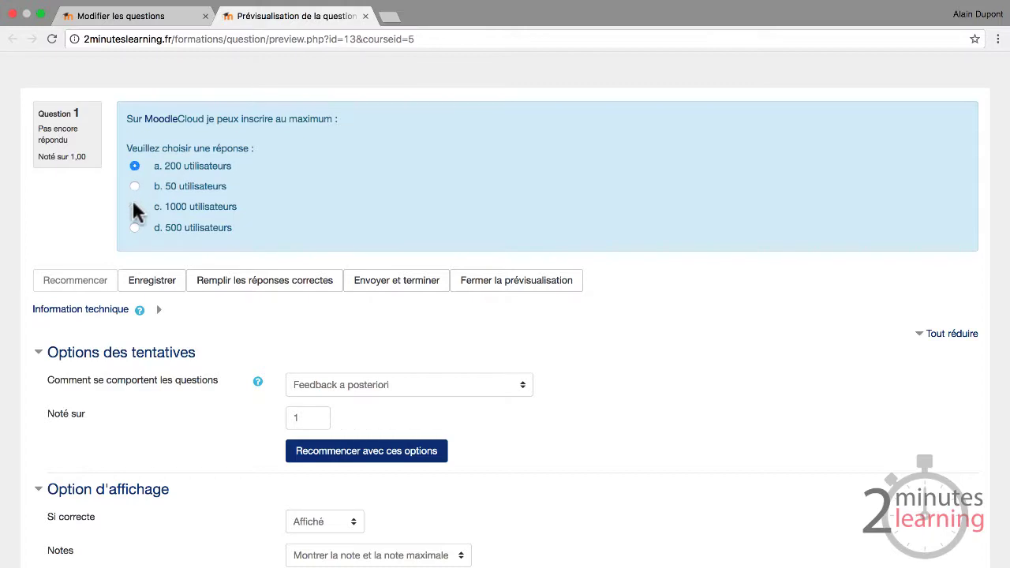
{"action": "left_click", "coordinate": [135, 208]}
{"action": "left_click", "coordinate": [135, 187]}
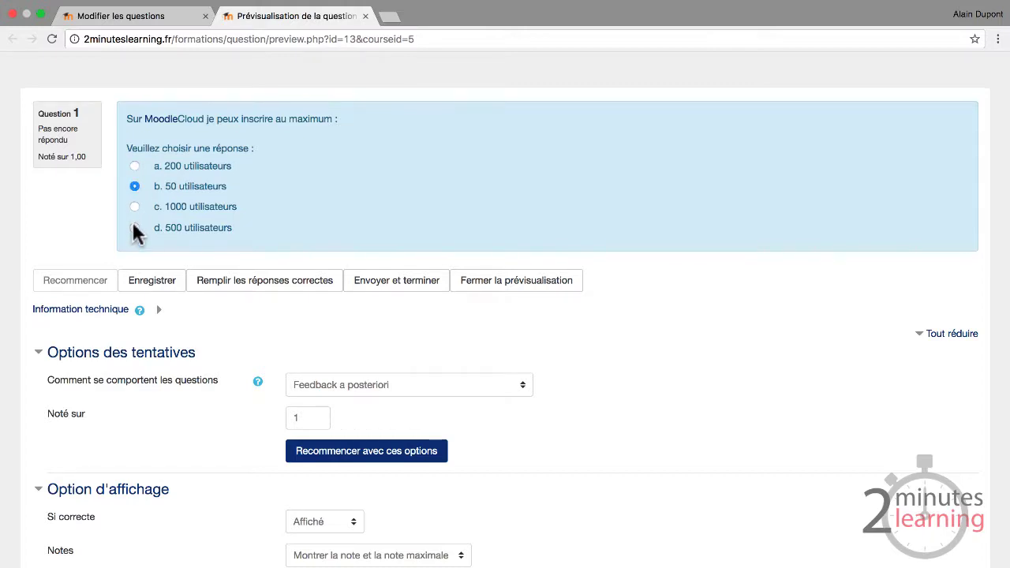
{"action": "left_click", "coordinate": [134, 228]}
{"action": "left_click", "coordinate": [135, 167]}
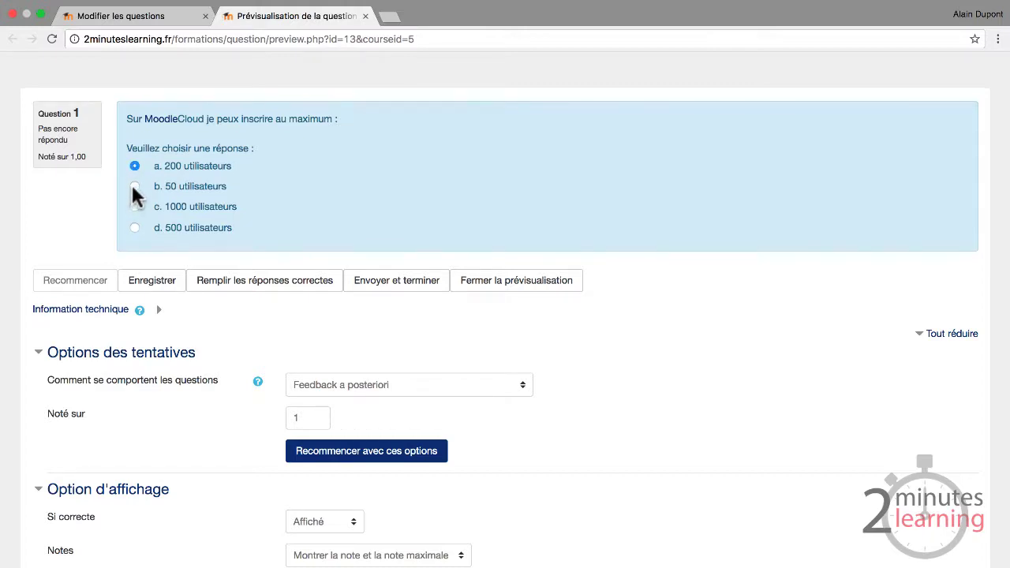
{"action": "left_click", "coordinate": [135, 186]}
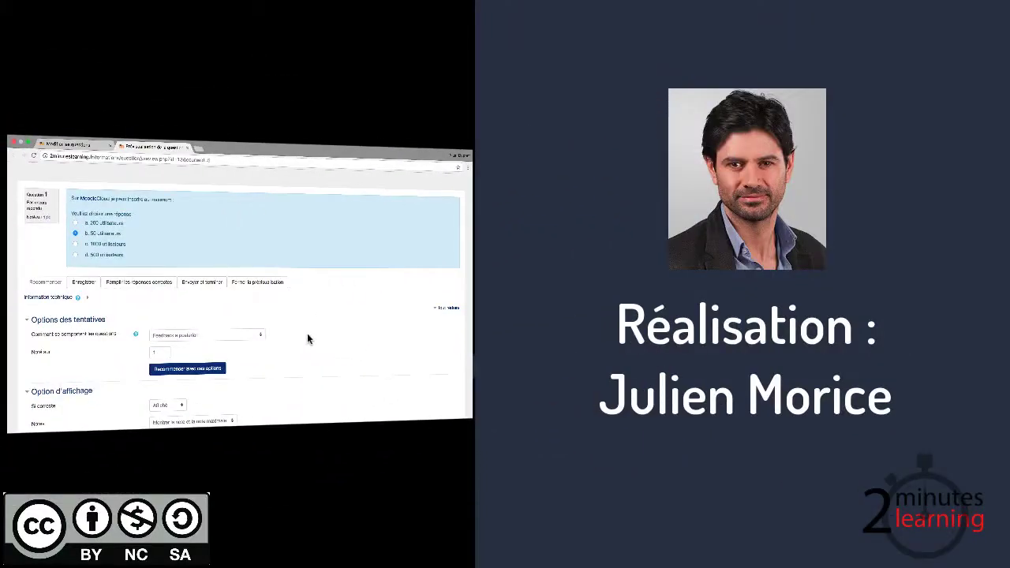